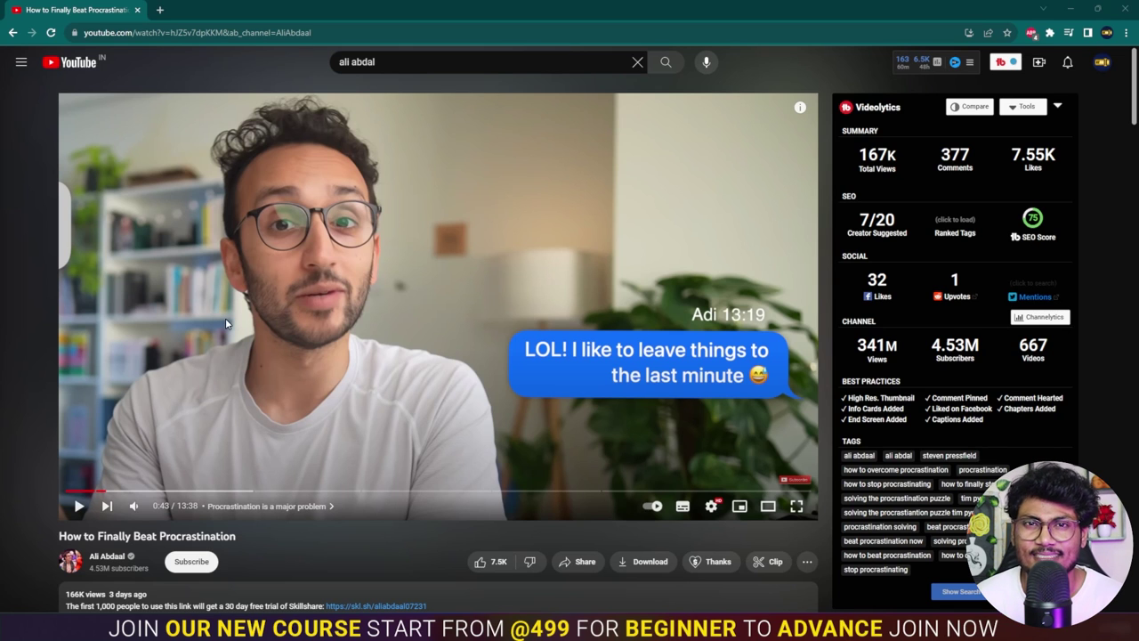
# Play the How to Finally Beat Procrastination video for a few seconds, then pause it.
pyautogui.click(265, 373)
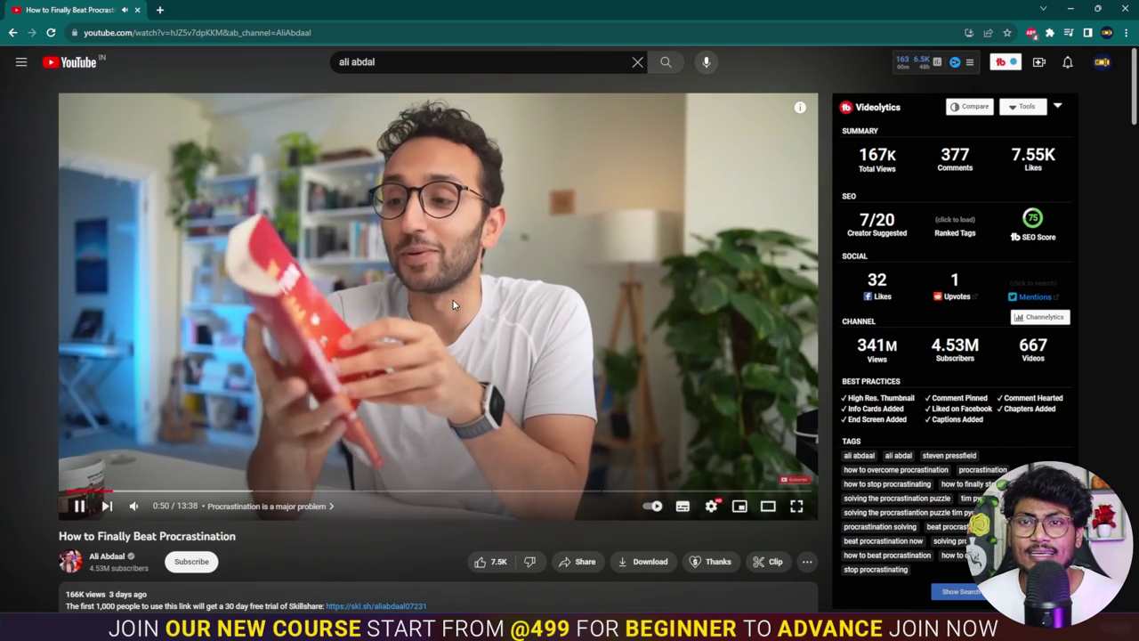
pyautogui.click(665, 385)
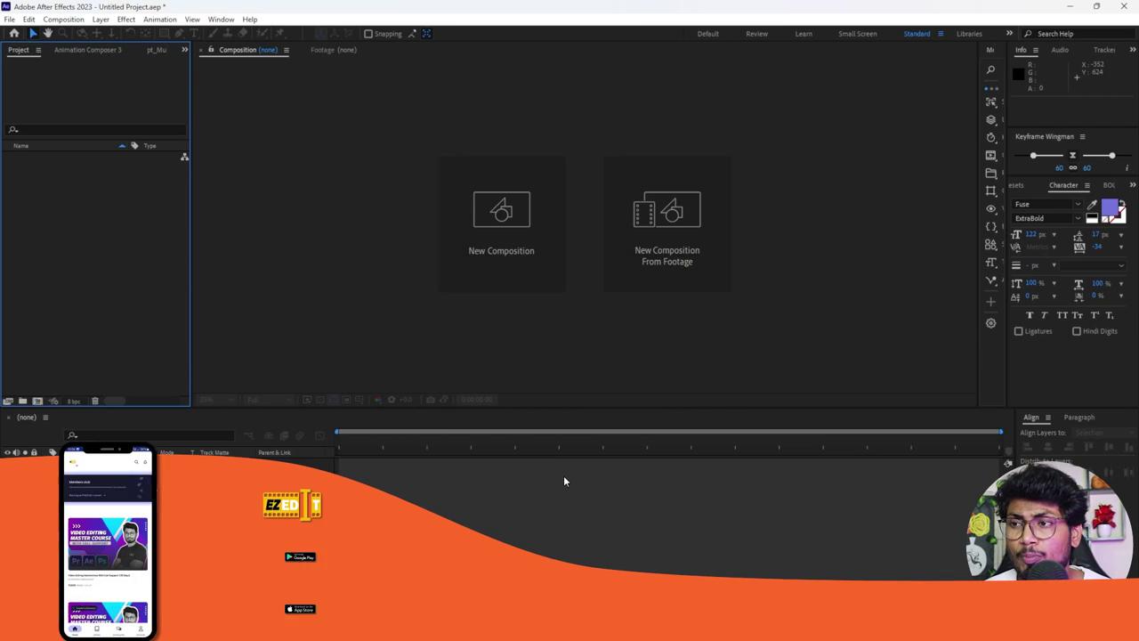
# Create a new 1920×1080 composition, Comp 1, from the Social Media Landscape HD preset.
pyautogui.click(507, 230)
pyautogui.click(507, 227)
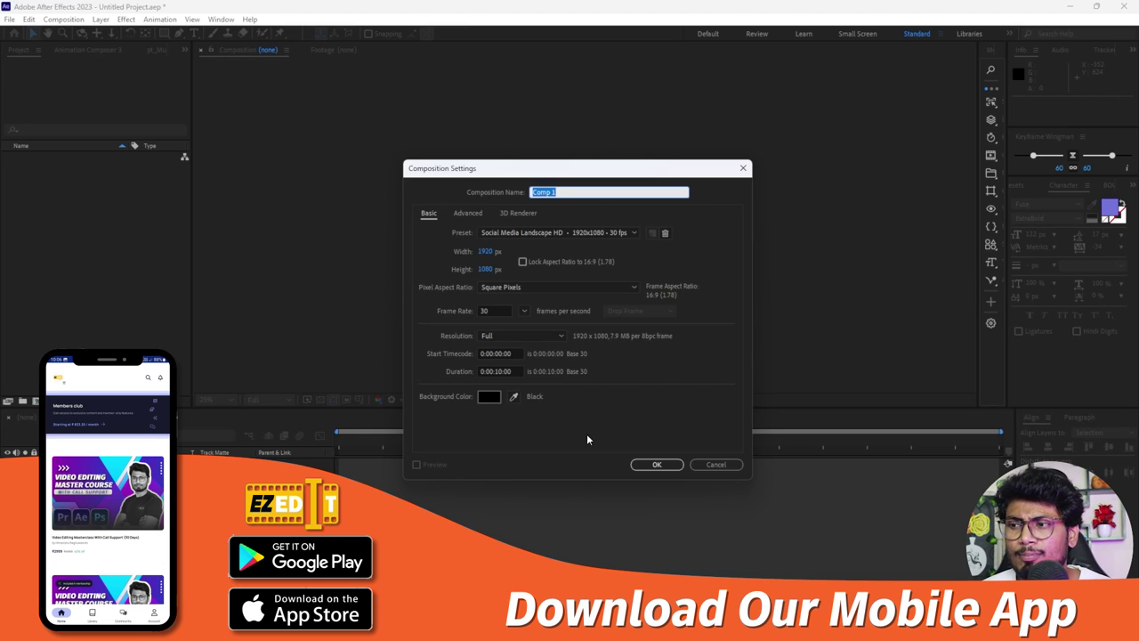
pyautogui.click(654, 463)
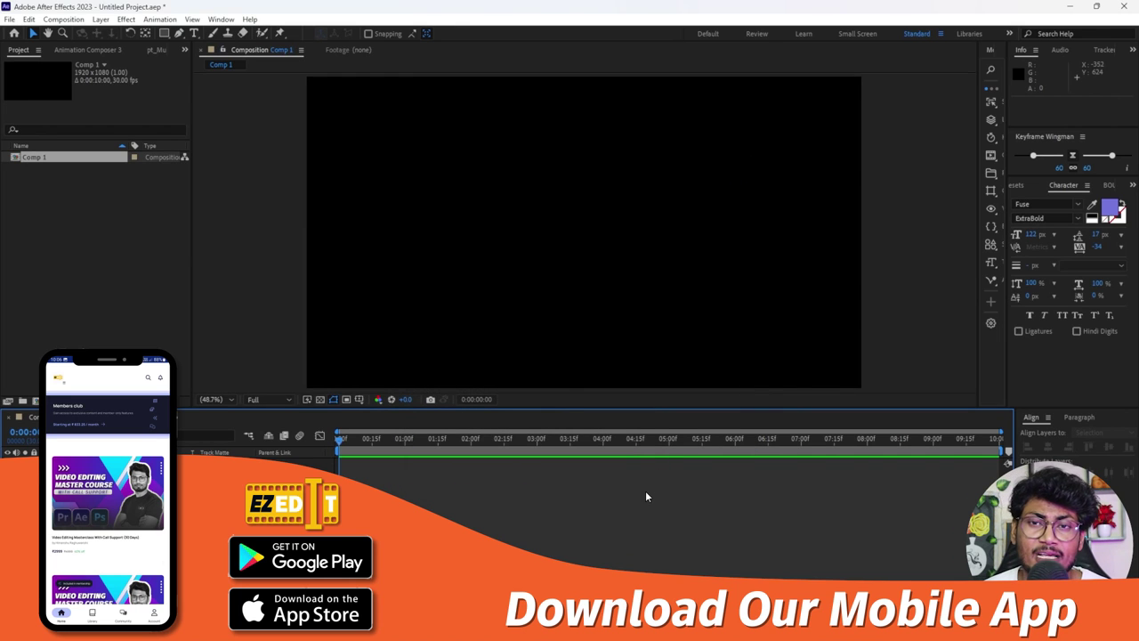
# Draw a tall pale rectangle shape layer near the centre of the comp.
pyautogui.press('q')
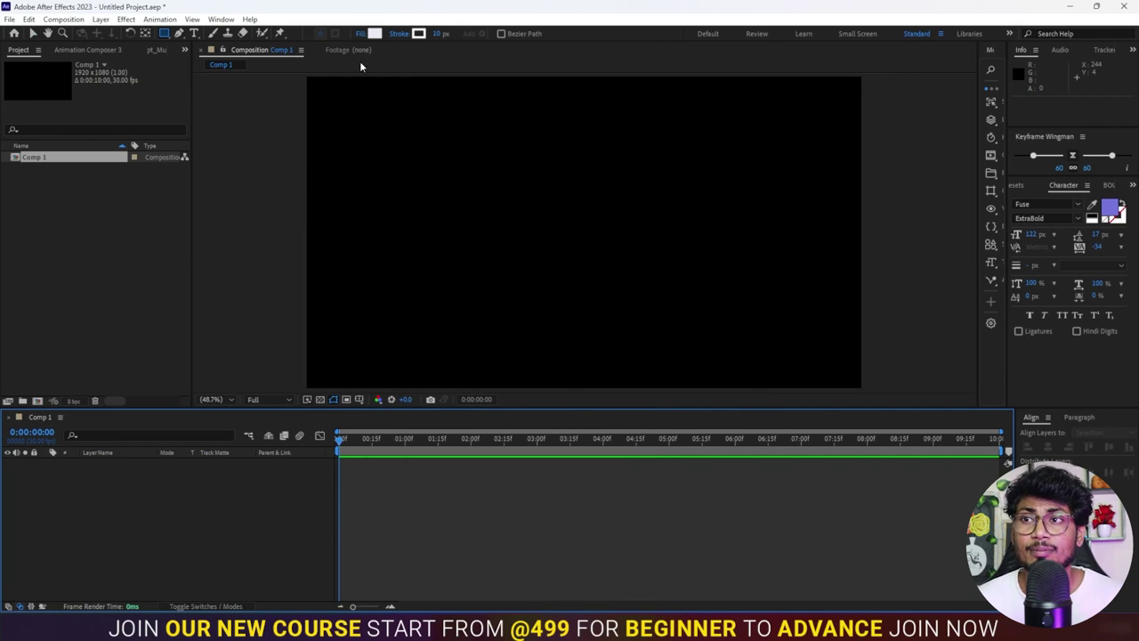
pyautogui.moveTo(528, 150); pyautogui.dragTo(599, 271)
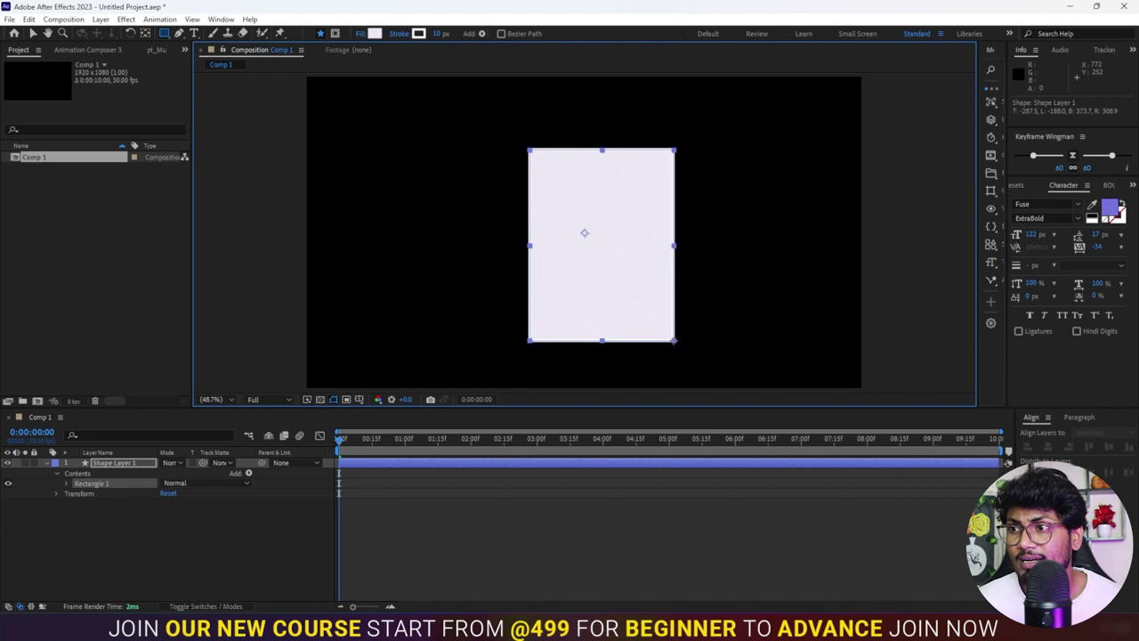
pyautogui.moveTo(601, 273); pyautogui.dragTo(684, 344)
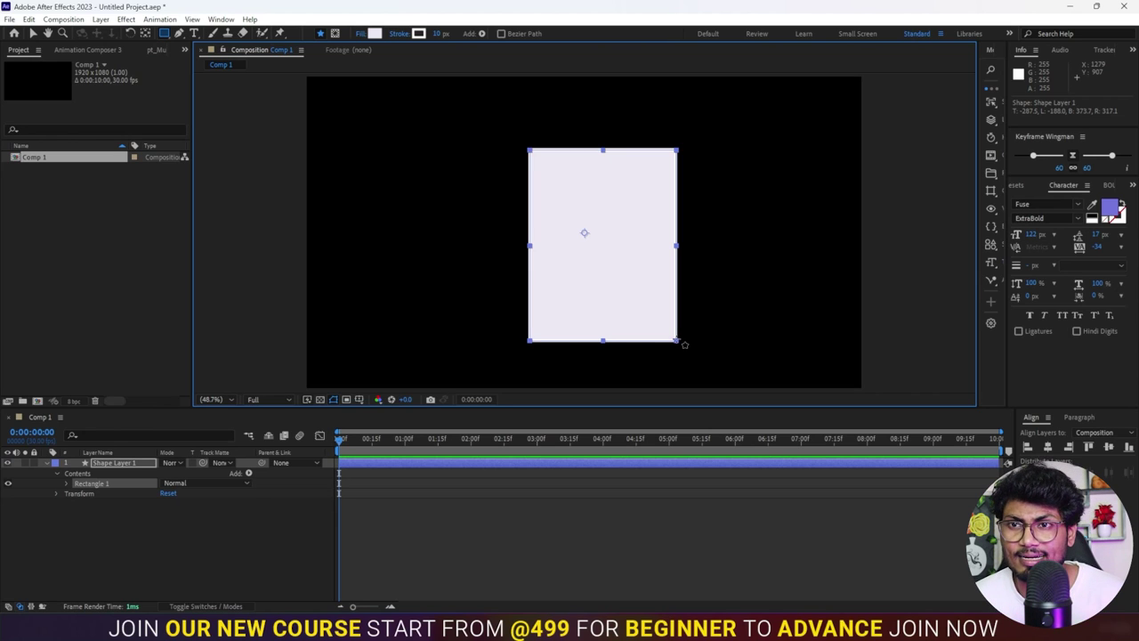
pyautogui.click(374, 528)
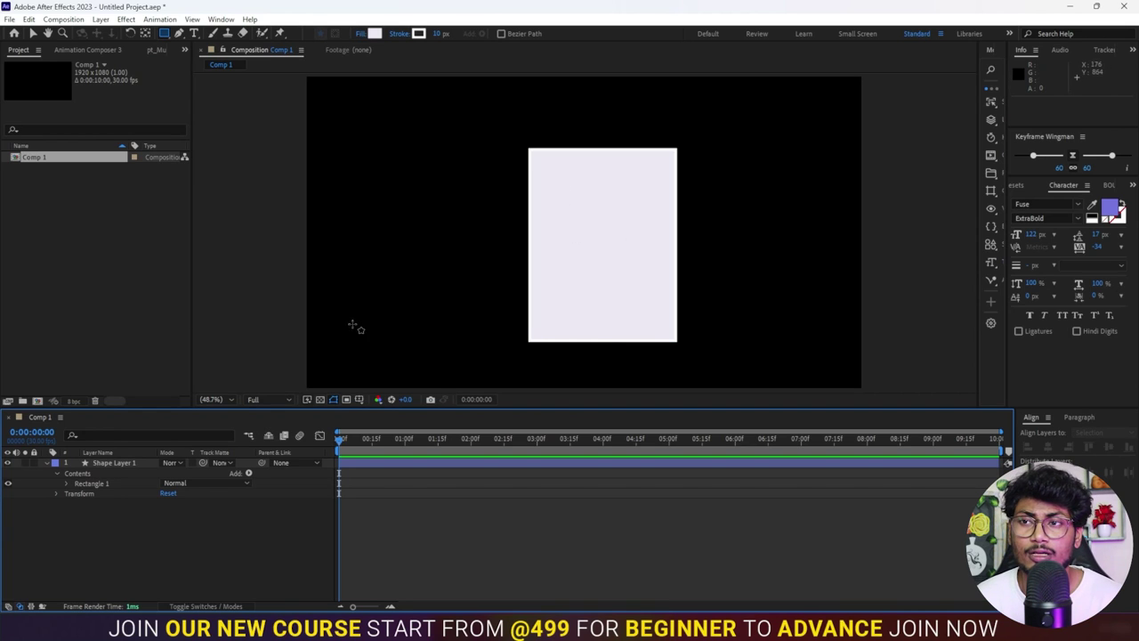
pyautogui.doubleClick(119, 236)
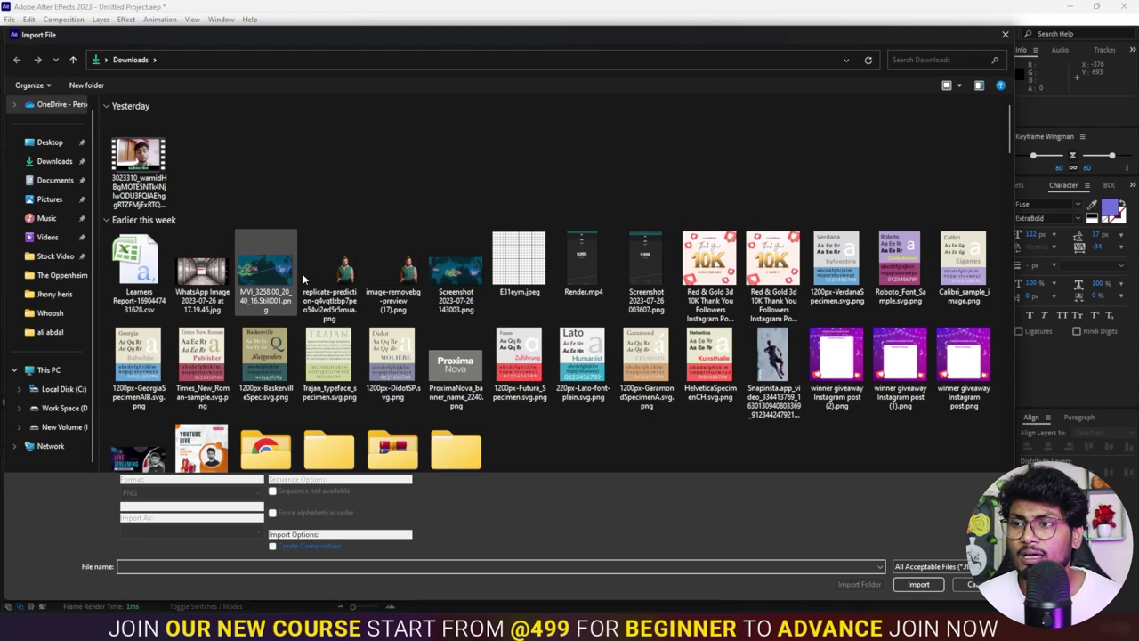
# Import the MVI_3258 map still image into the project.
pyautogui.click(456, 267)
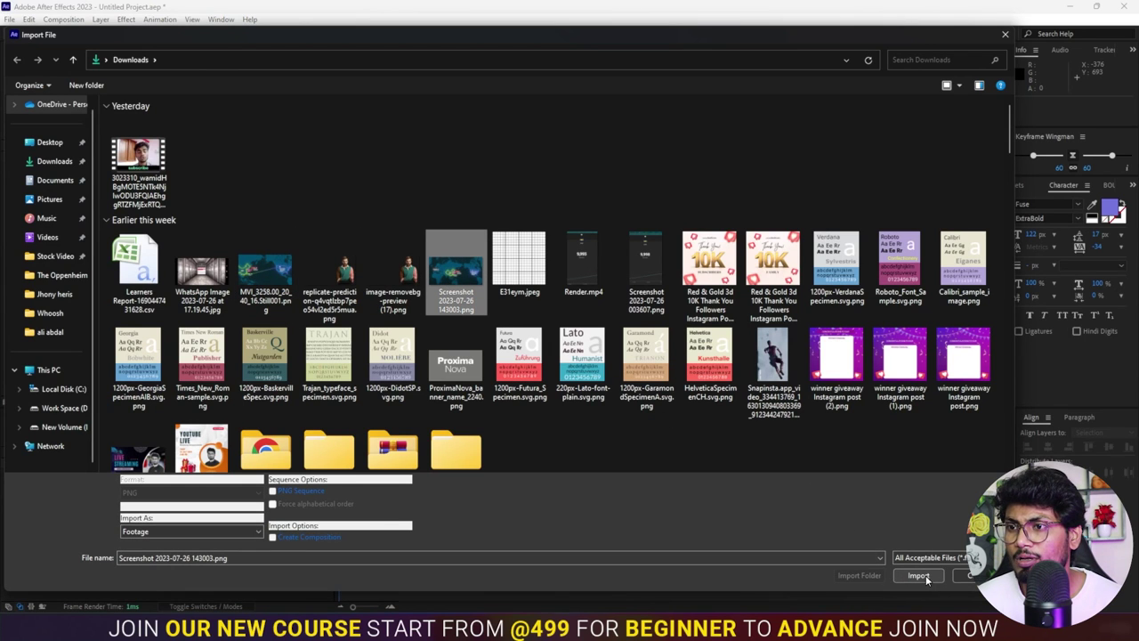
pyautogui.click(265, 266)
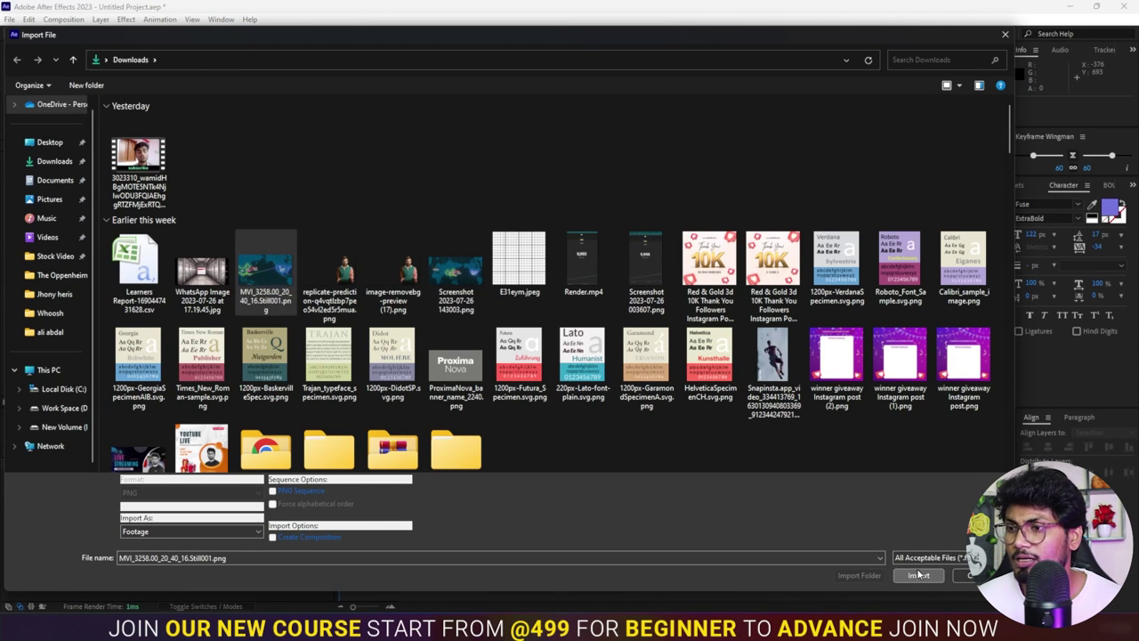
pyautogui.click(918, 575)
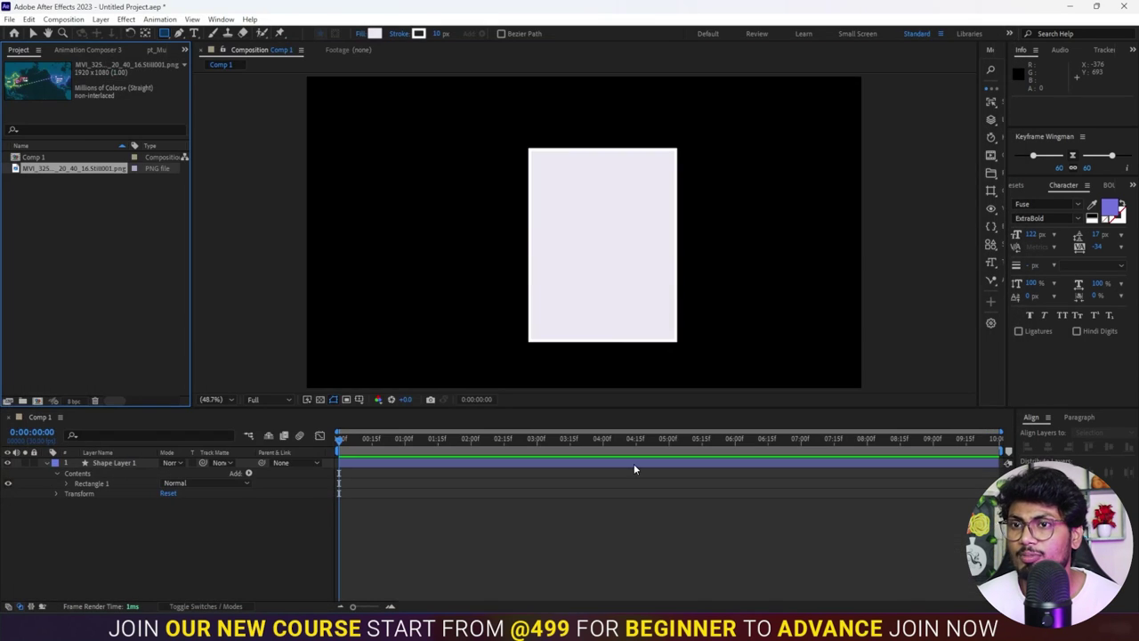
# Set the rectangle's corner Roundness to 90.
pyautogui.click(422, 463)
pyautogui.click(66, 483)
pyautogui.click(77, 494)
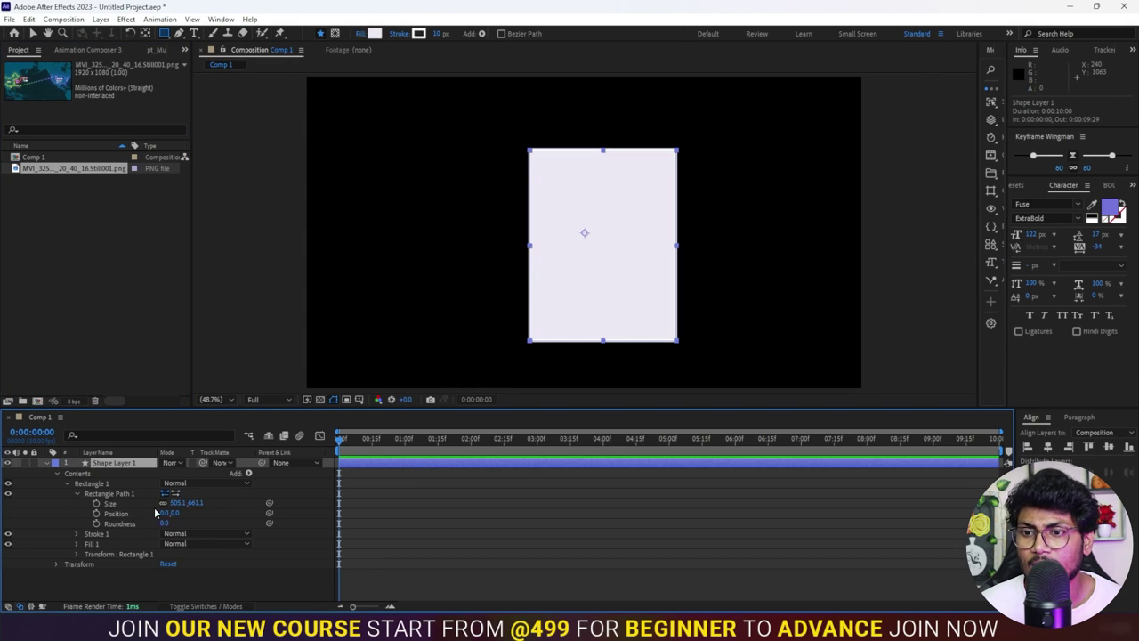
pyautogui.moveTo(165, 523); pyautogui.dragTo(215, 523)
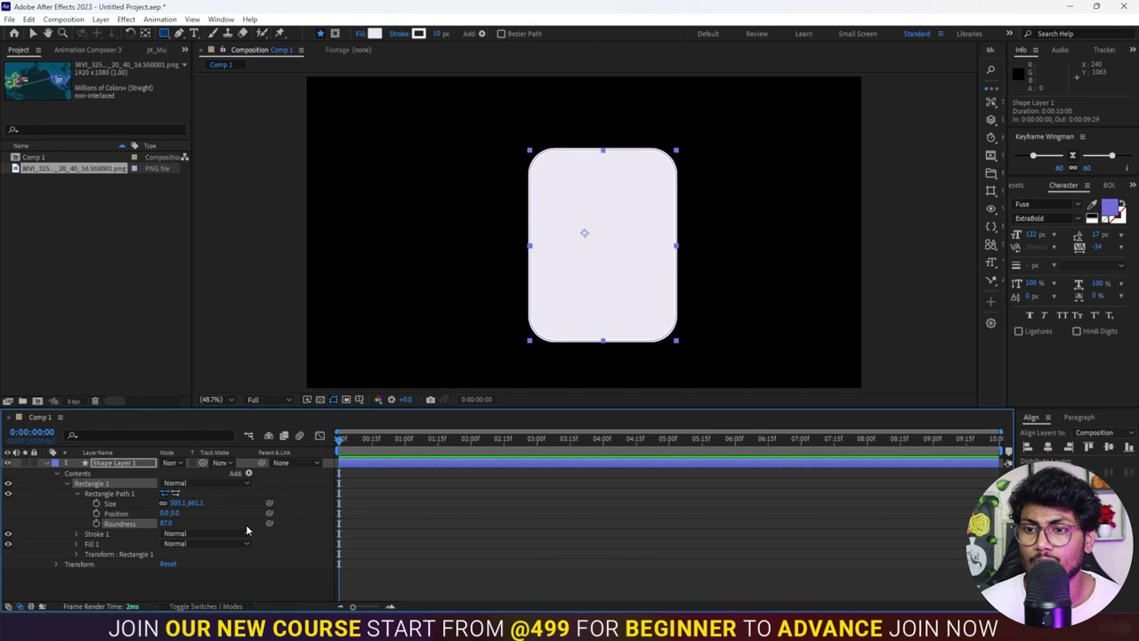
pyautogui.write('90')
pyautogui.press('Return')
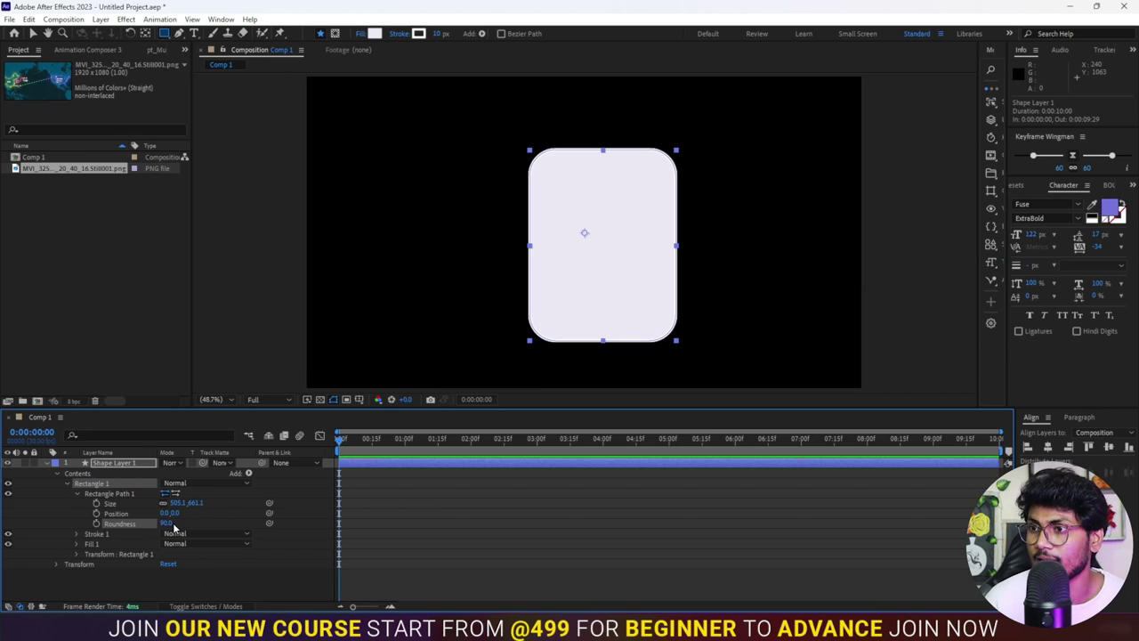
# Duplicate the rounded rectangle layer as Shape Layer 2.
pyautogui.click(414, 562)
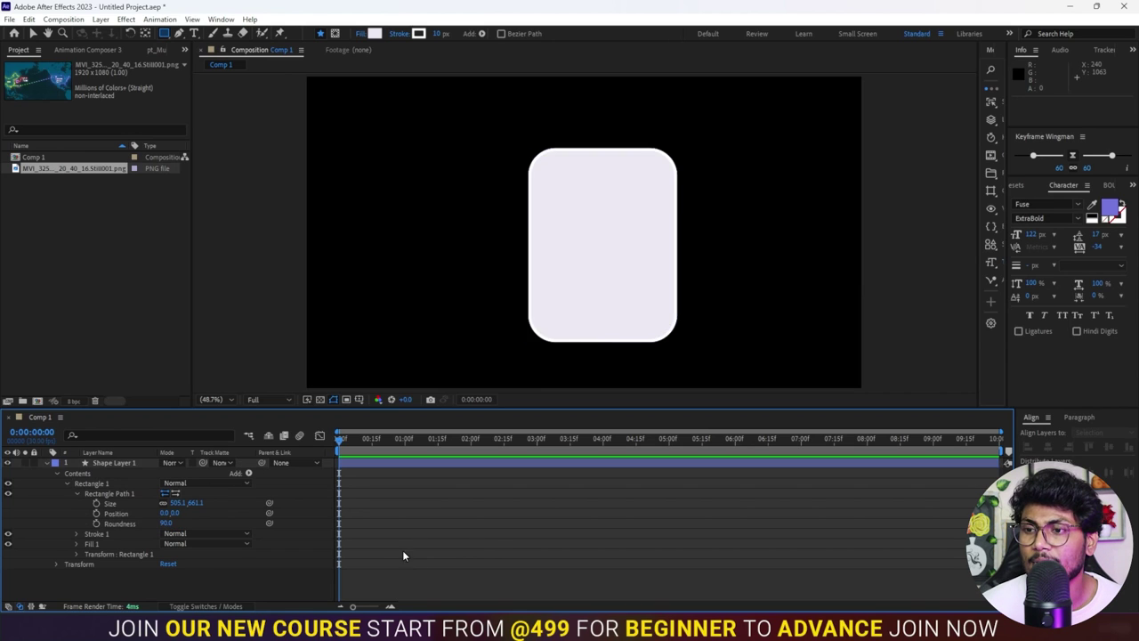
pyautogui.click(385, 464)
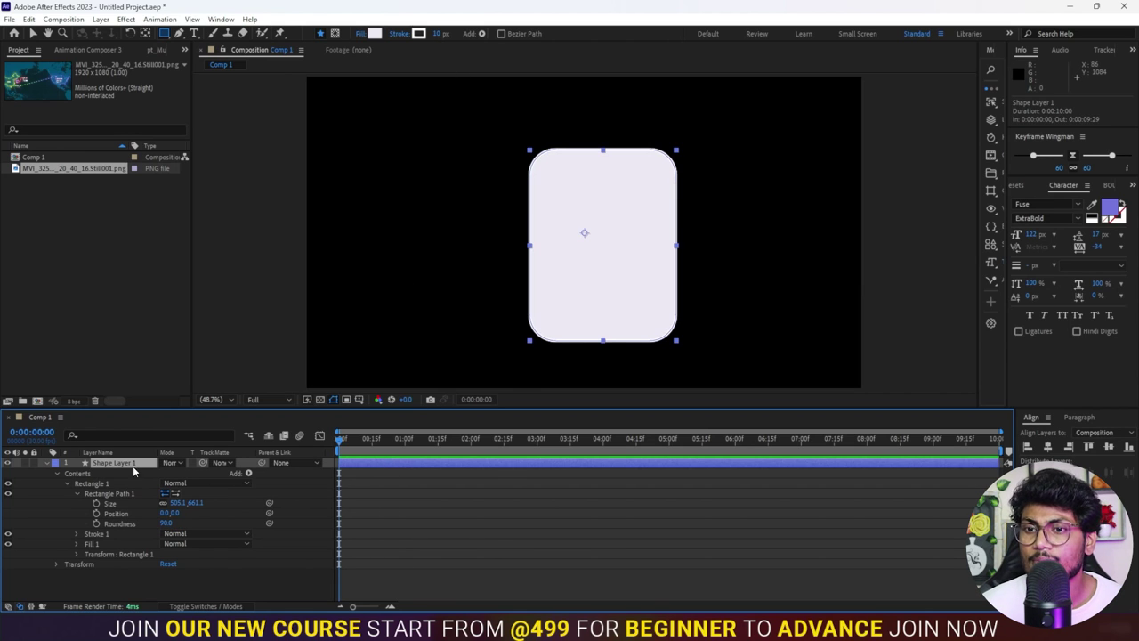
pyautogui.hotkey('ctrl', 'd')
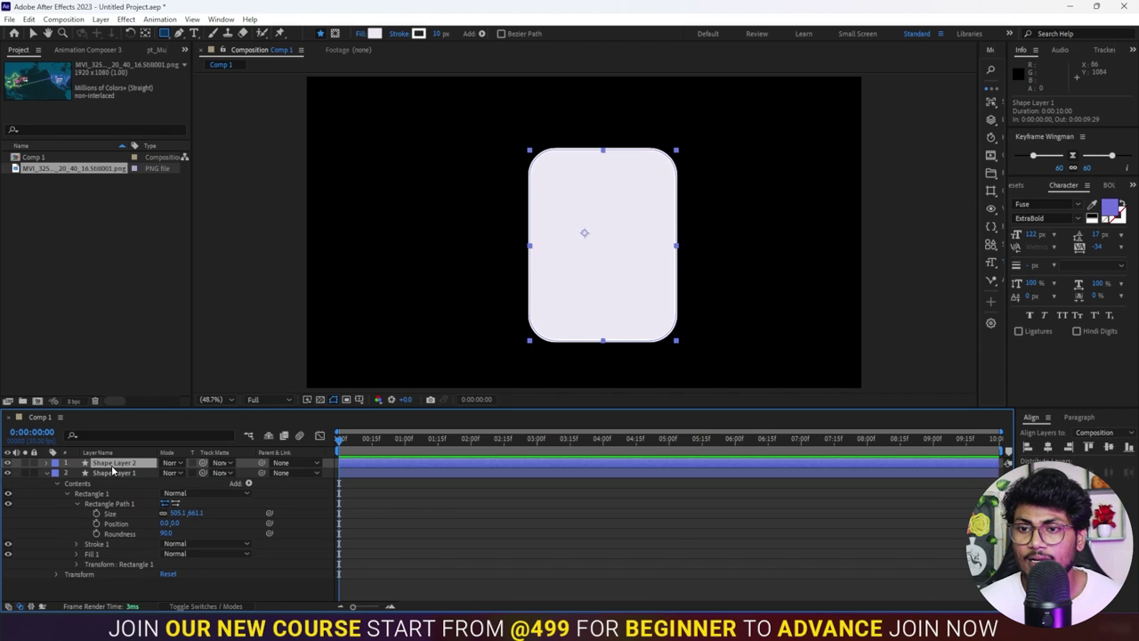
pyautogui.press('u')
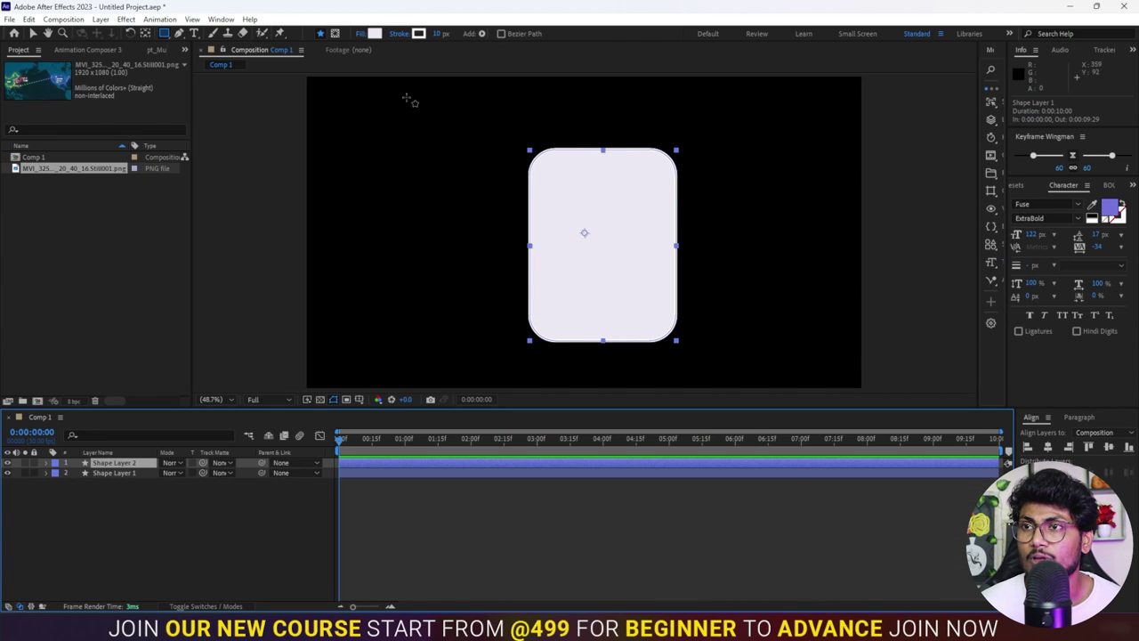
pyautogui.click(361, 33)
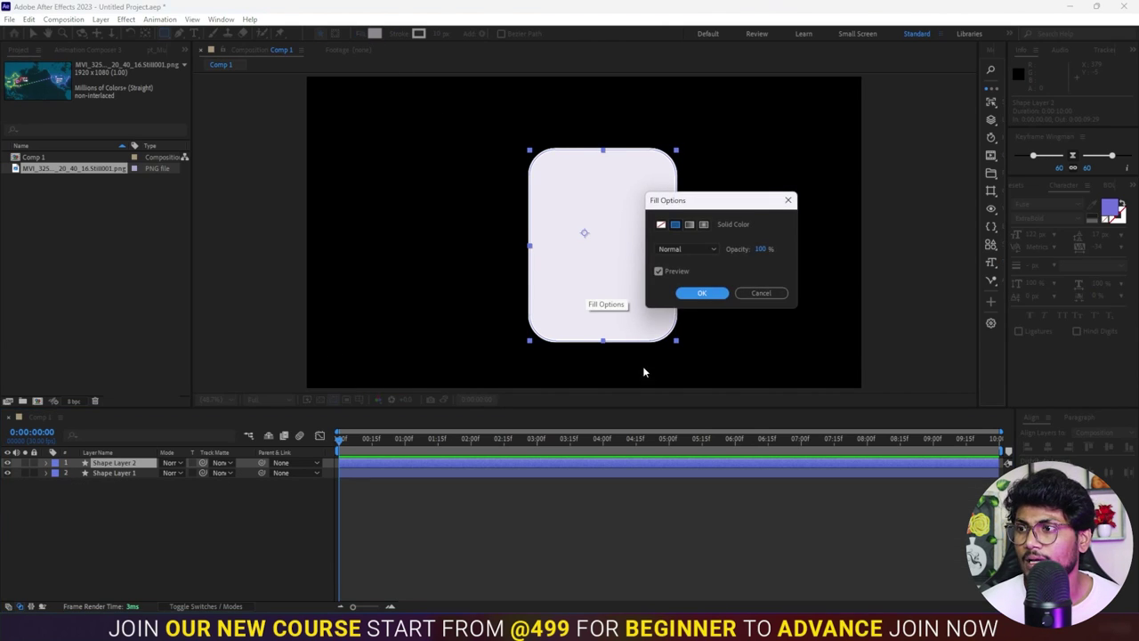
# Set Shape Layer 2's fill to none so it serves as an outline.
pyautogui.click(661, 226)
pyautogui.click(700, 293)
pyautogui.click(361, 491)
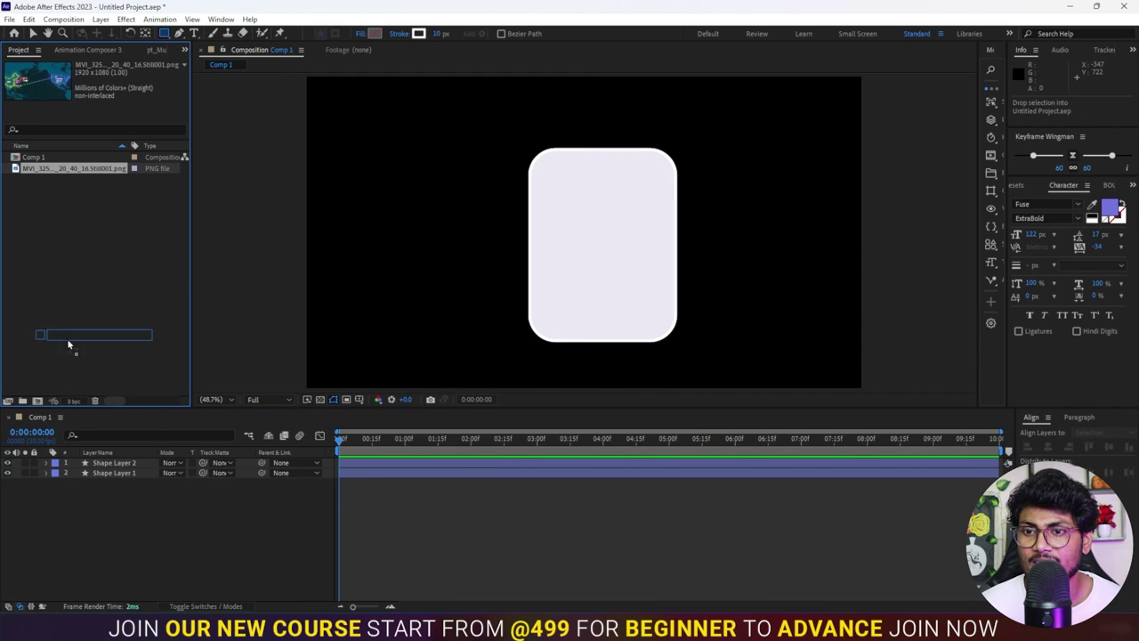
# Place the map between the shapes at 80% scale and matte it to Shape Layer 1.
pyautogui.moveTo(41, 169); pyautogui.dragTo(98, 469)
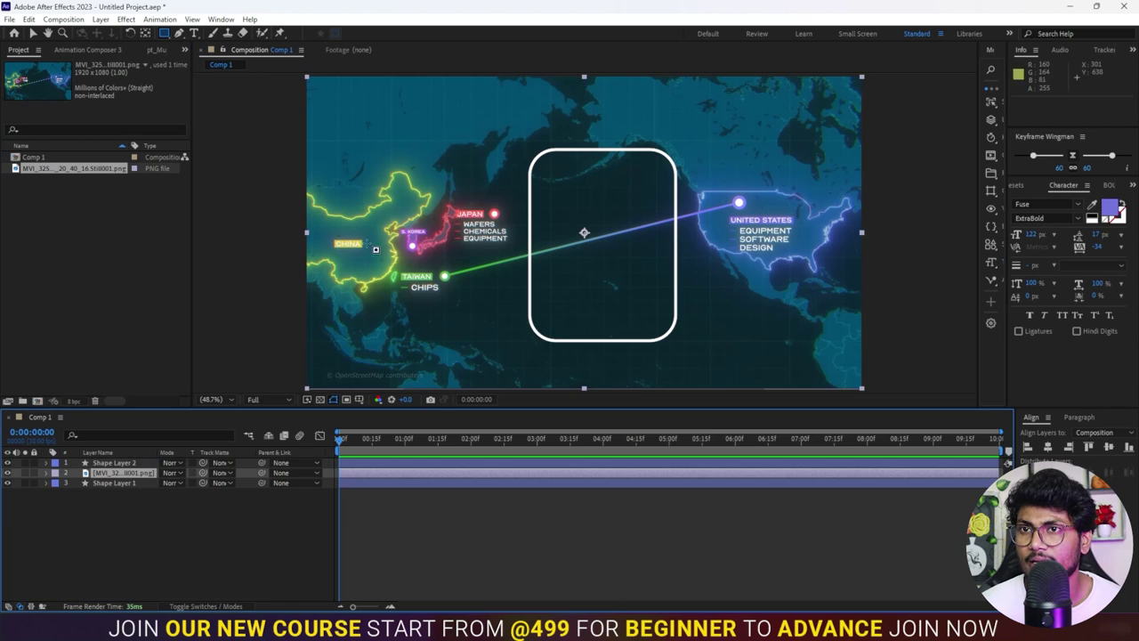
pyautogui.click(33, 34)
pyautogui.moveTo(788, 322); pyautogui.dragTo(616, 341)
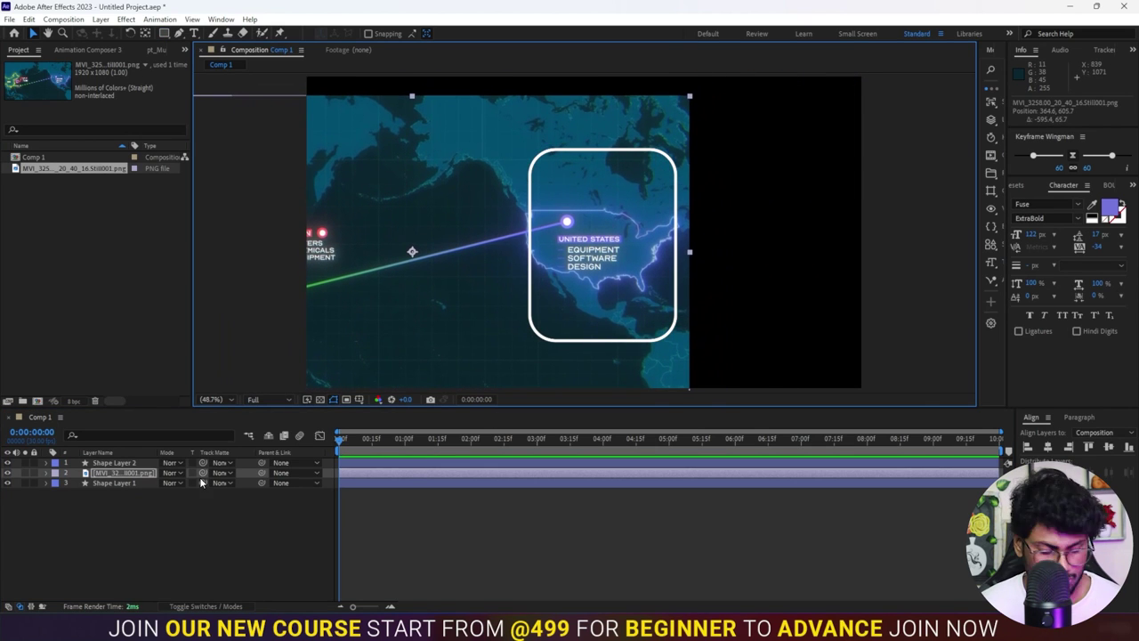
pyautogui.write('s80')
pyautogui.press('Return')
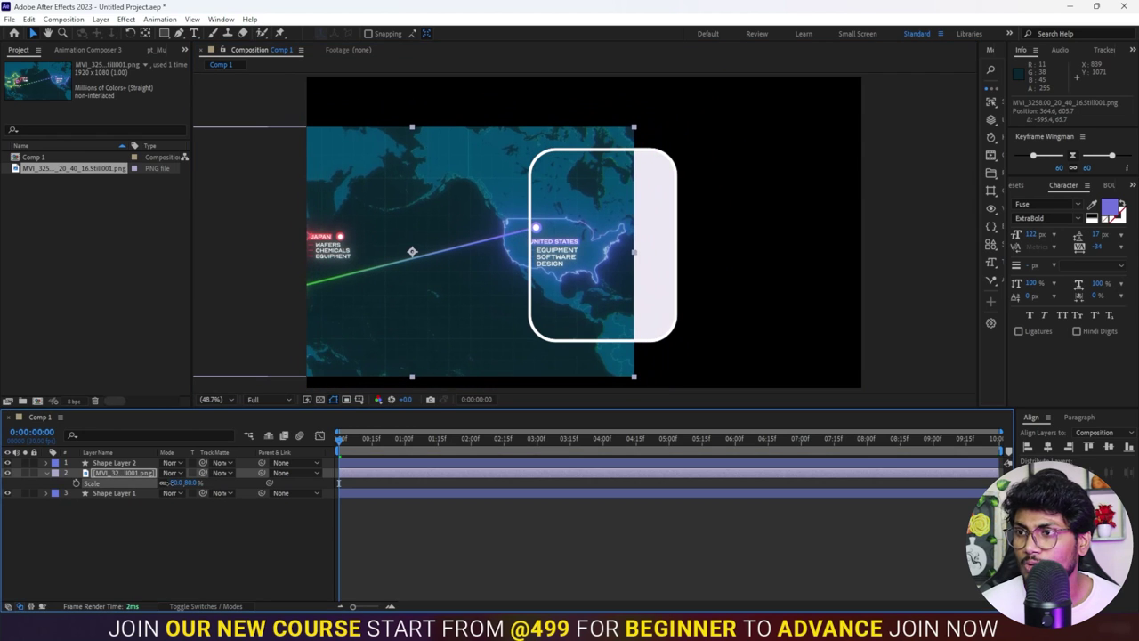
pyautogui.moveTo(557, 281); pyautogui.dragTo(596, 288)
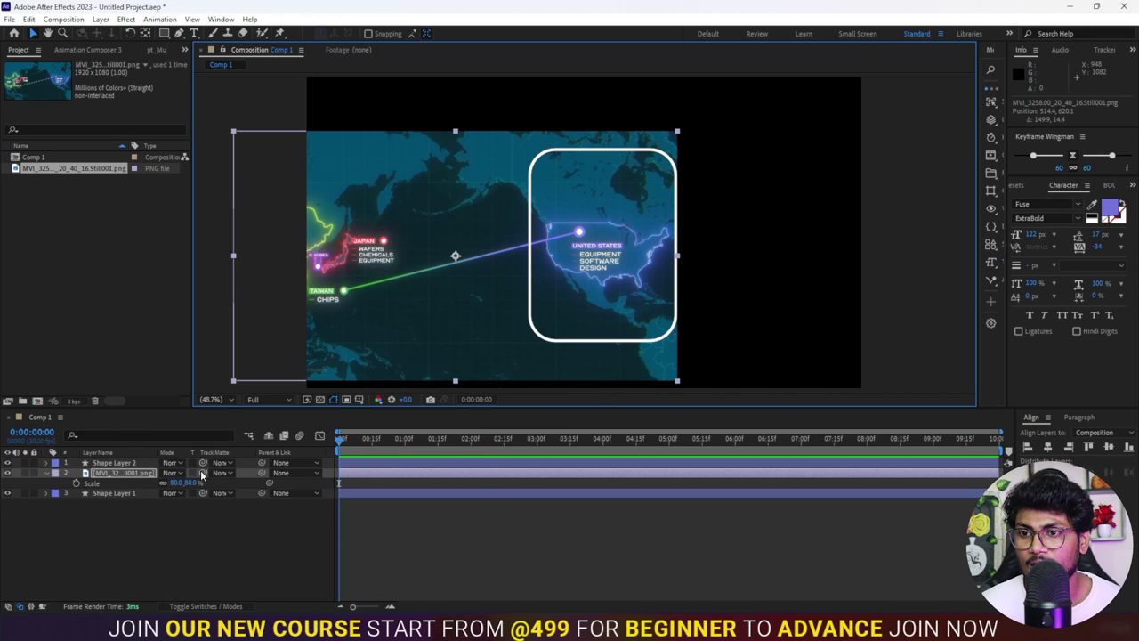
pyautogui.moveTo(203, 473); pyautogui.dragTo(120, 493)
pyautogui.click(126, 542)
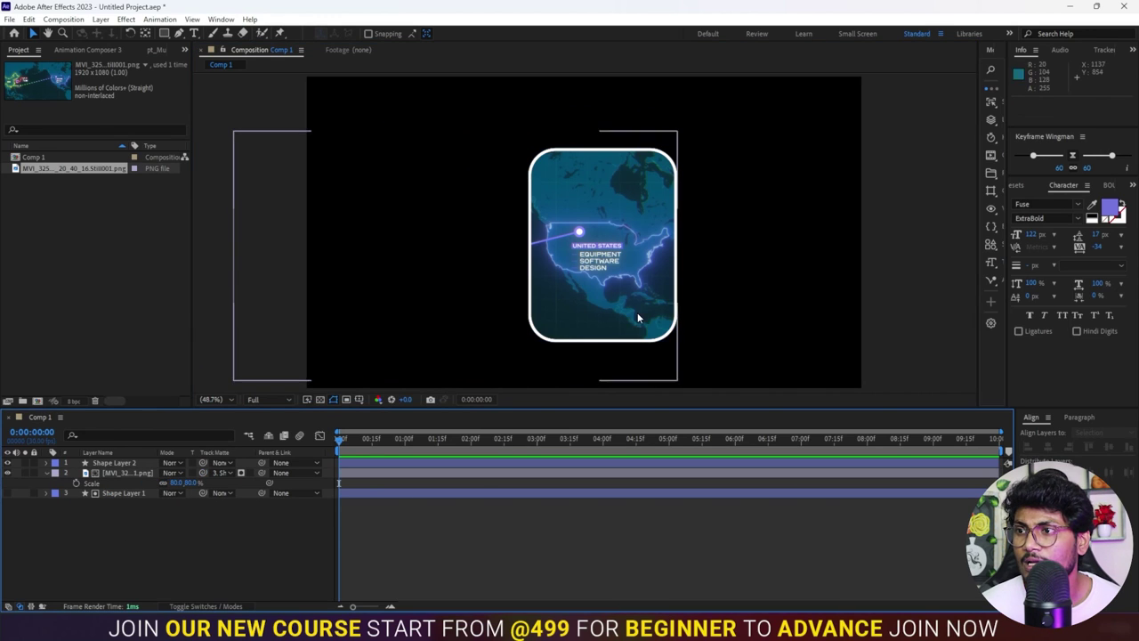
# Duplicate the outline layer and give both outlines a blue 009CFF stroke.
pyautogui.click(368, 463)
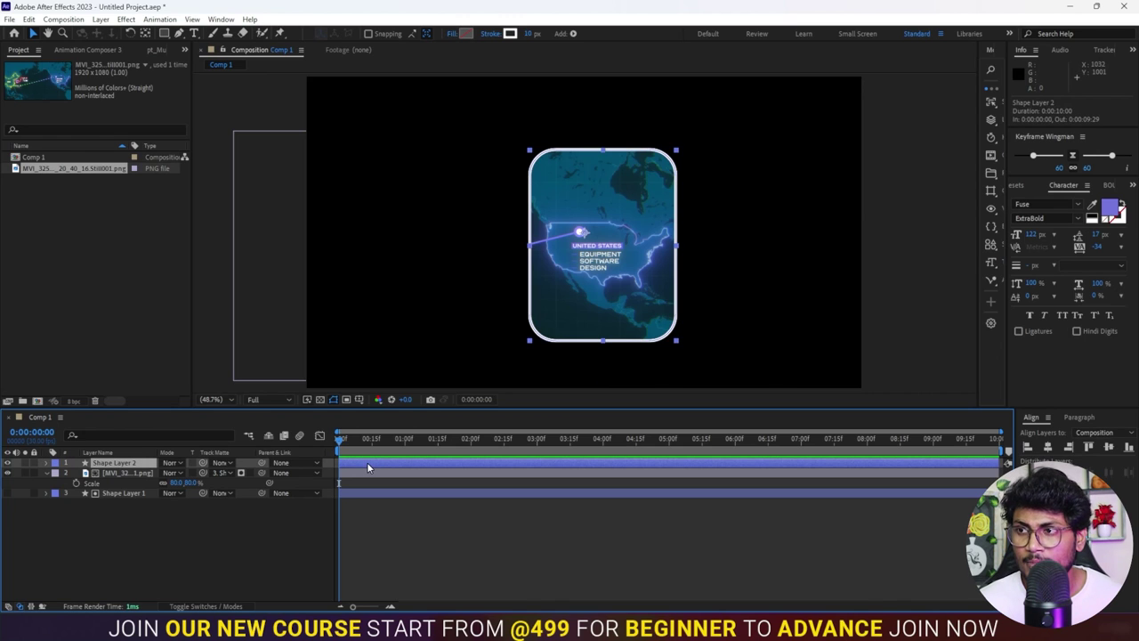
pyautogui.hotkey('ctrl', 'd')
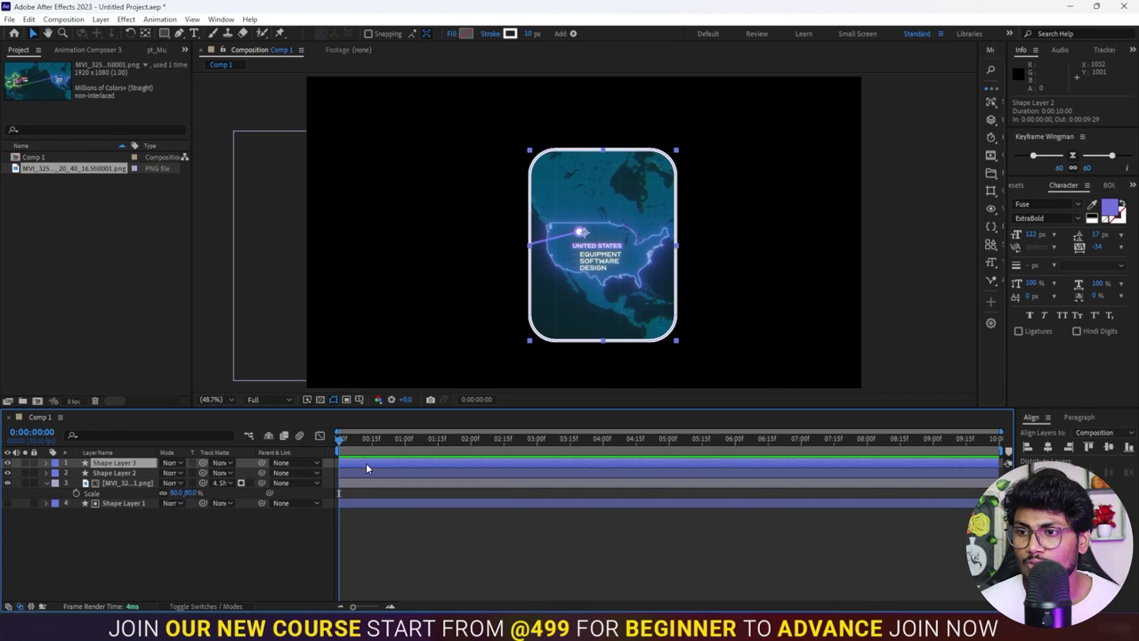
pyautogui.keyDown('shift'); pyautogui.click(364, 472); pyautogui.keyUp('shift')
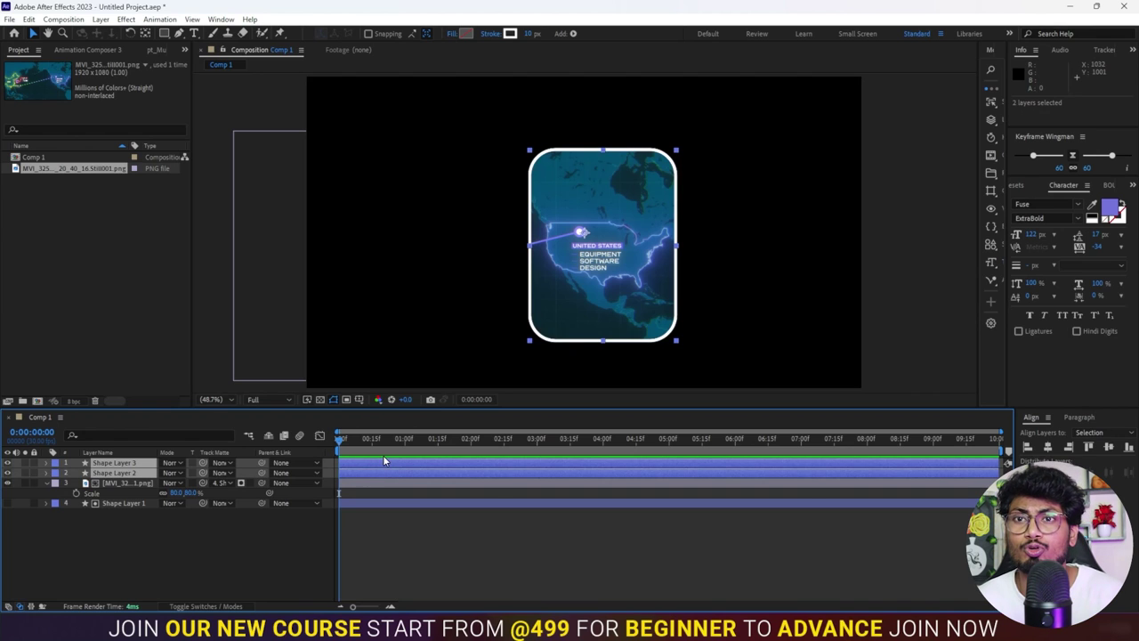
pyautogui.click(509, 34)
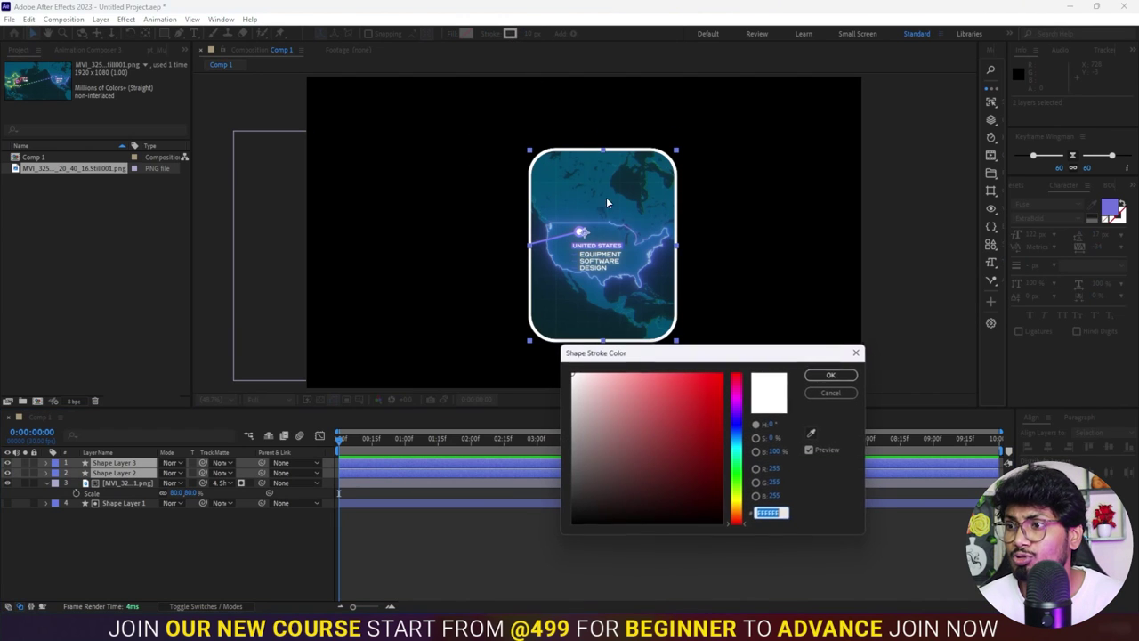
pyautogui.write('009CFF')
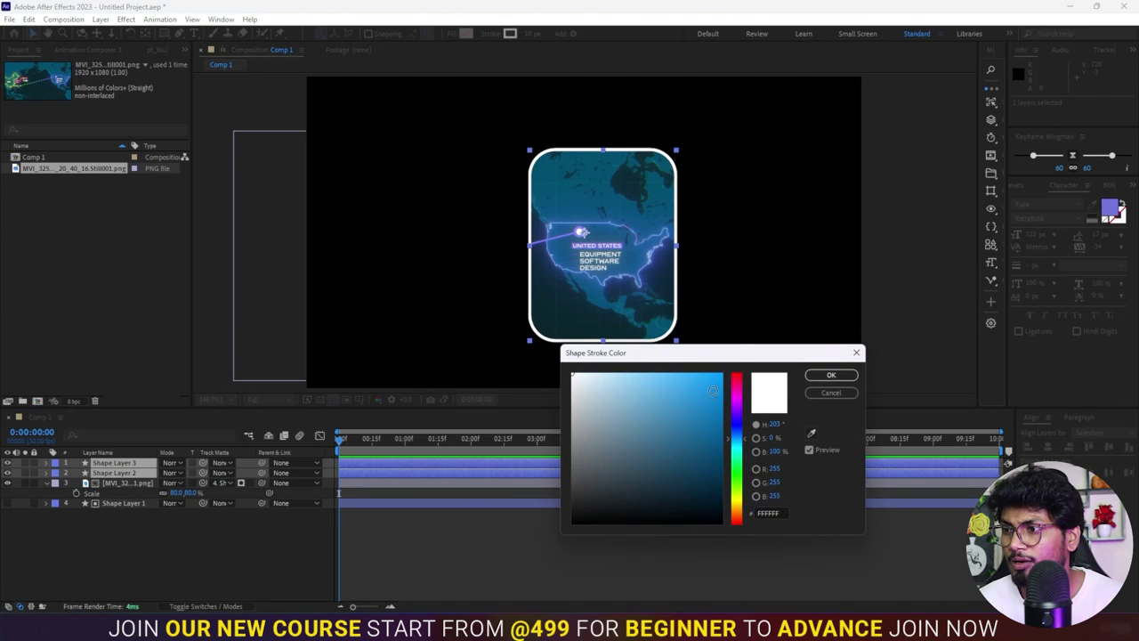
pyautogui.click(829, 377)
pyautogui.click(506, 523)
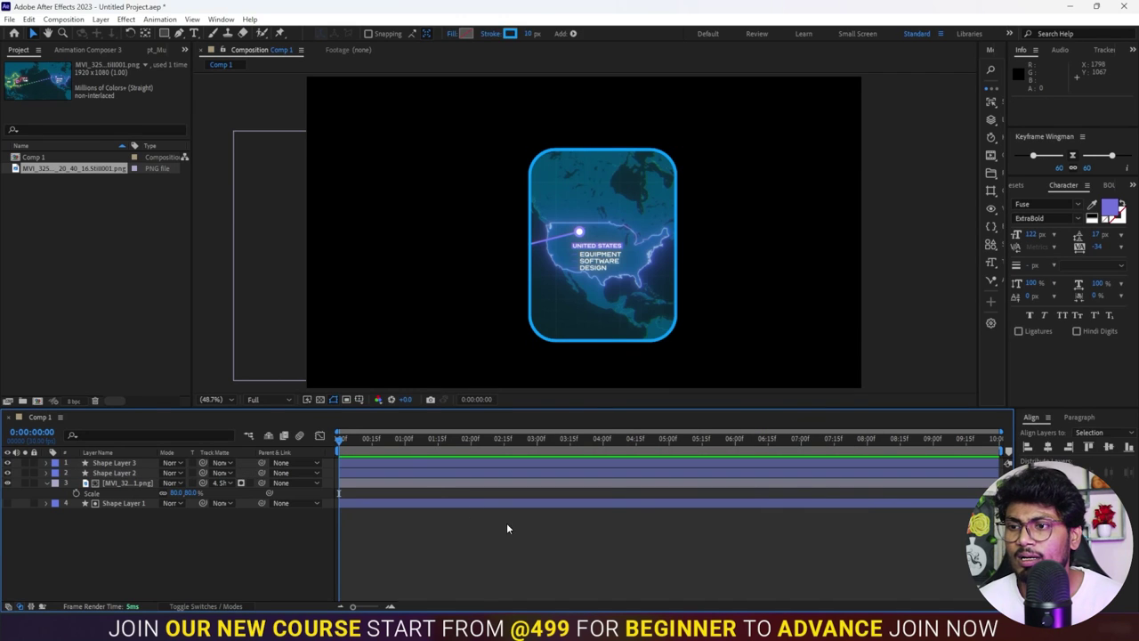
pyautogui.click(405, 462)
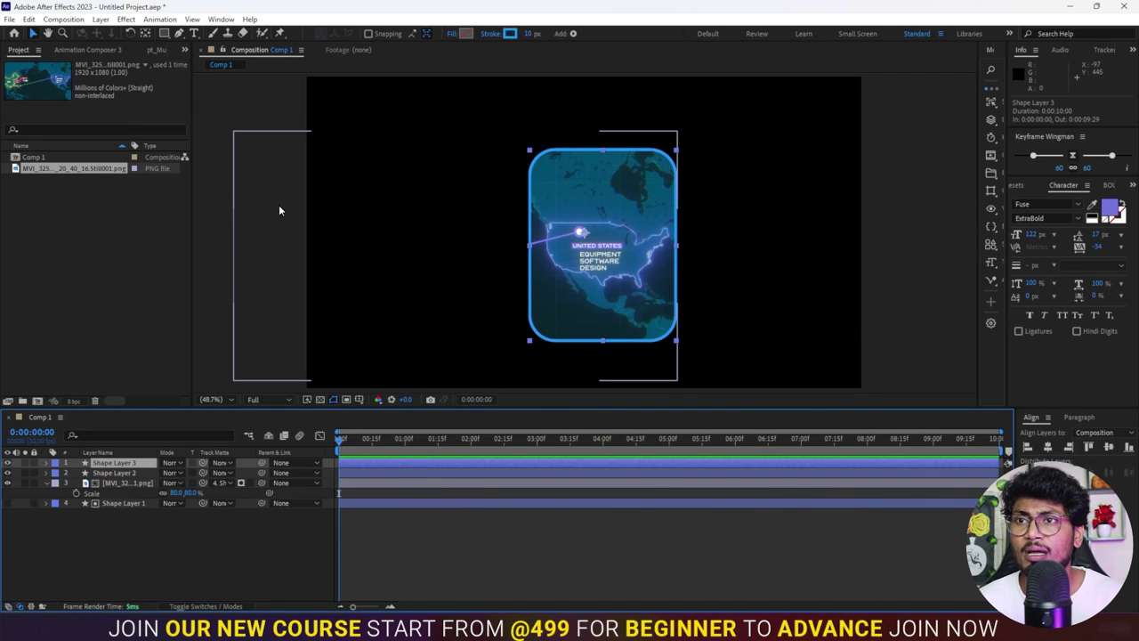
# Add Trim Paths to Shape Layer 3.
pyautogui.keyDown('shift'); pyautogui.click(447, 471); pyautogui.keyUp('shift')
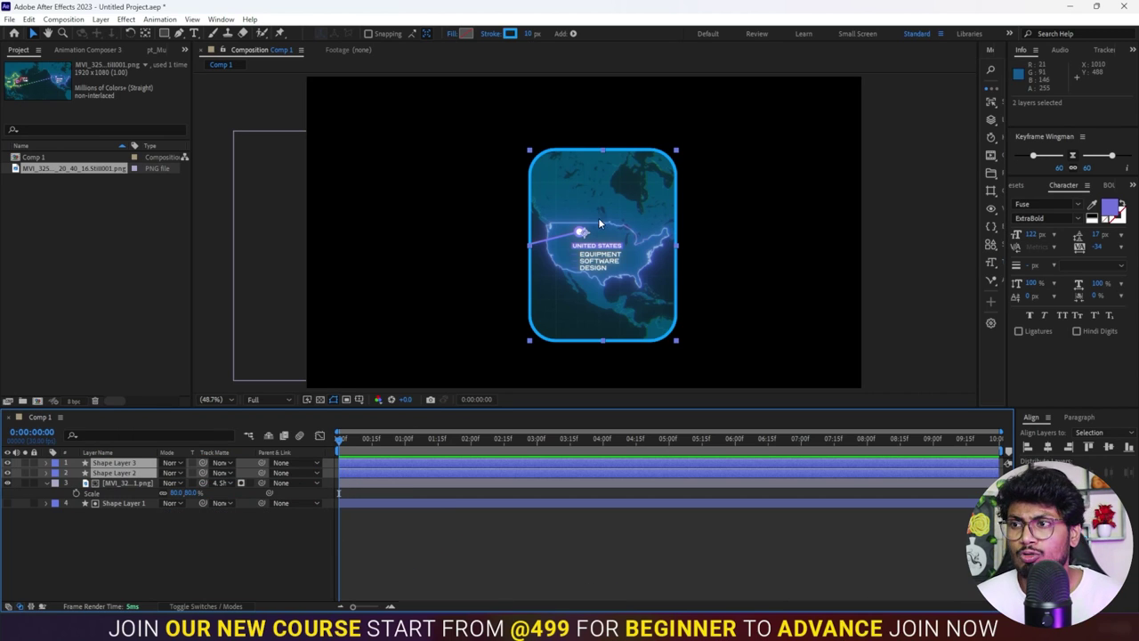
pyautogui.click(385, 463)
pyautogui.click(572, 33)
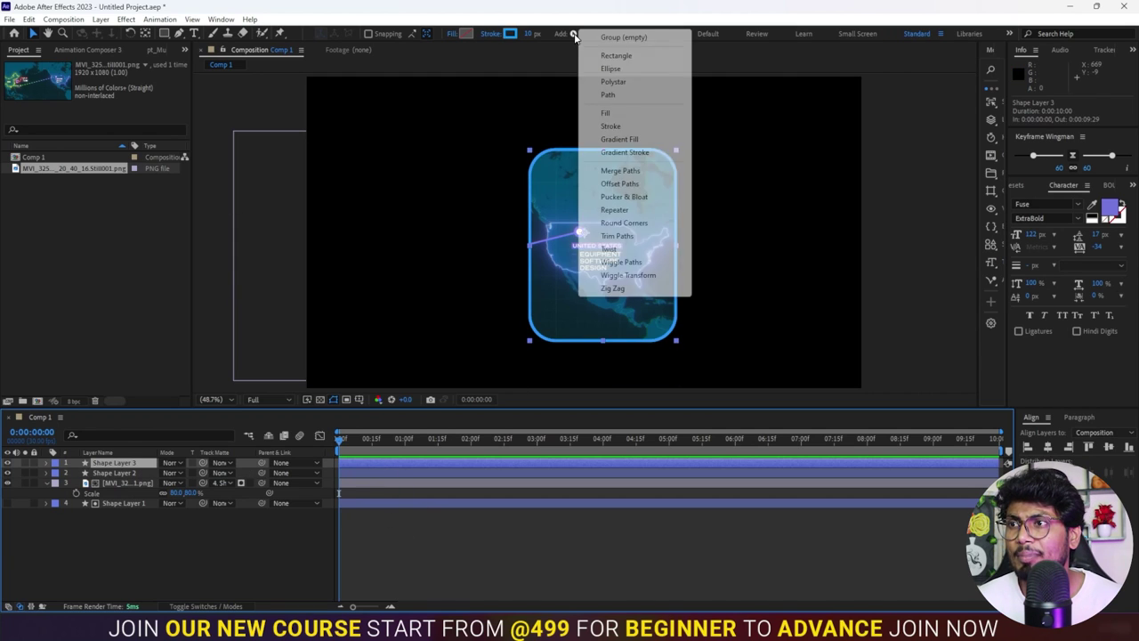
pyautogui.click(616, 236)
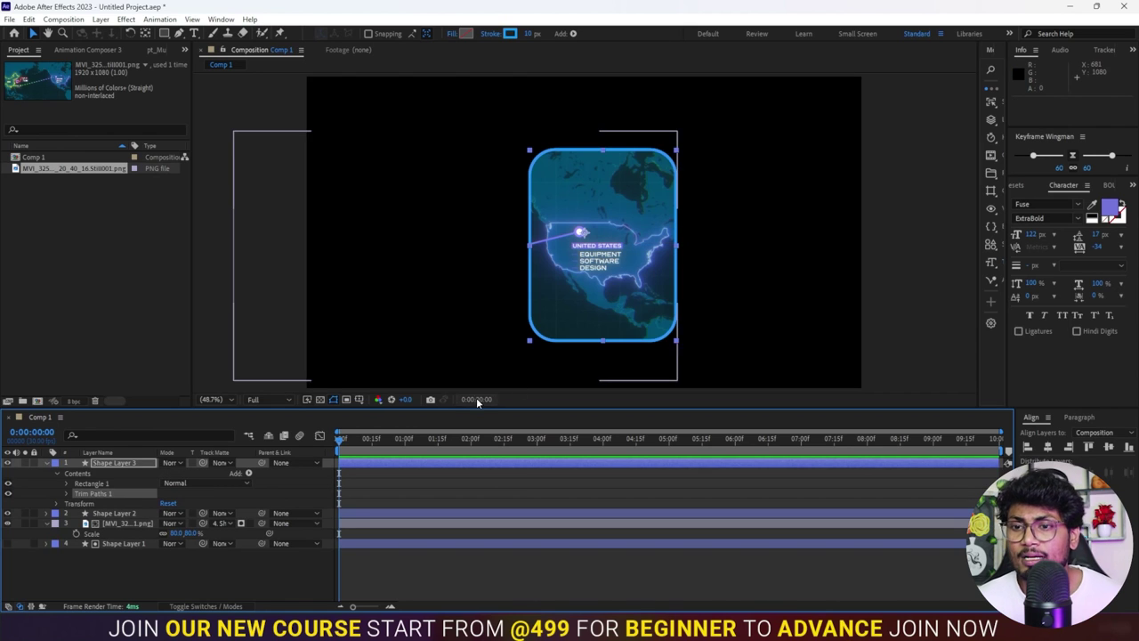
pyautogui.click(67, 494)
# Keyframe the Trim Paths End at 50% at 0:00:00:15.
pyautogui.click(371, 442)
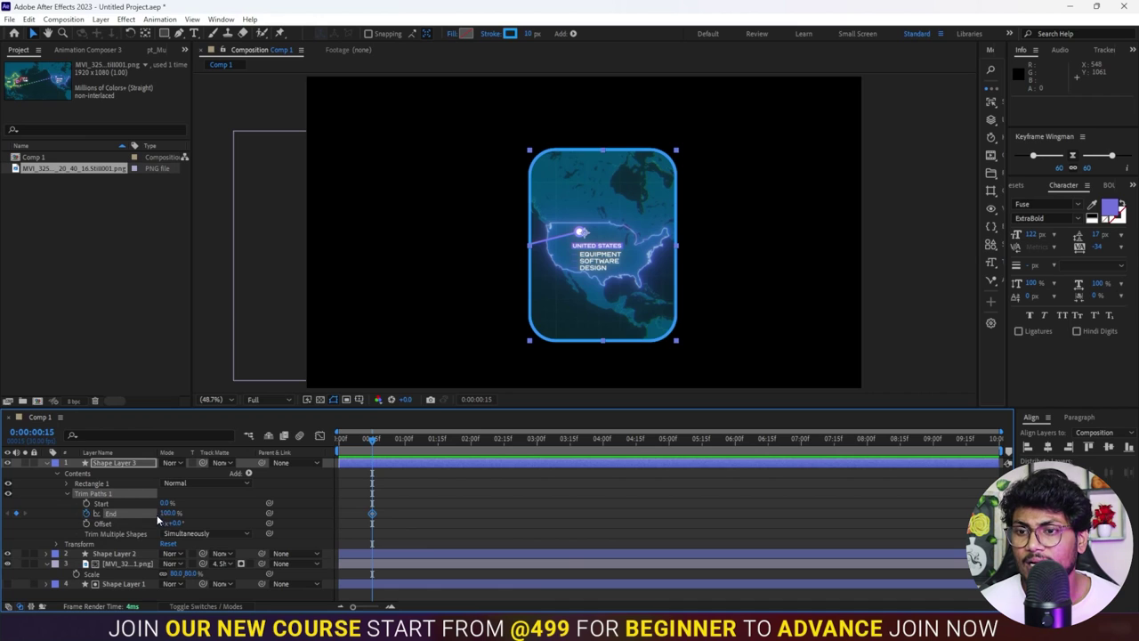
pyautogui.write('50')
pyautogui.press('Return')
pyautogui.click(461, 486)
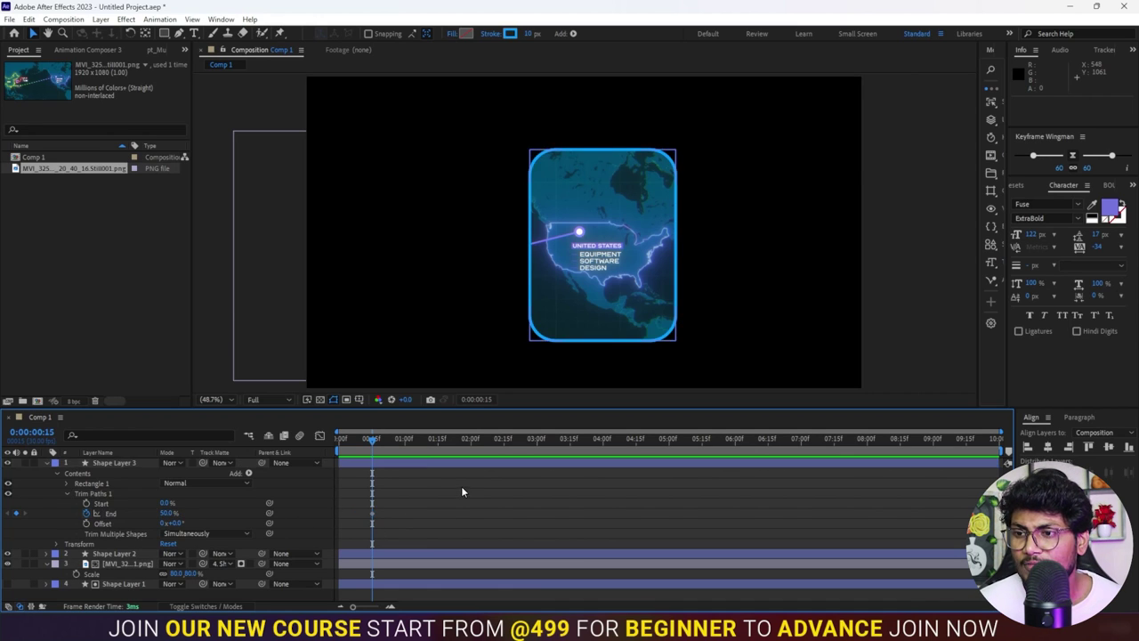
pyautogui.click(413, 464)
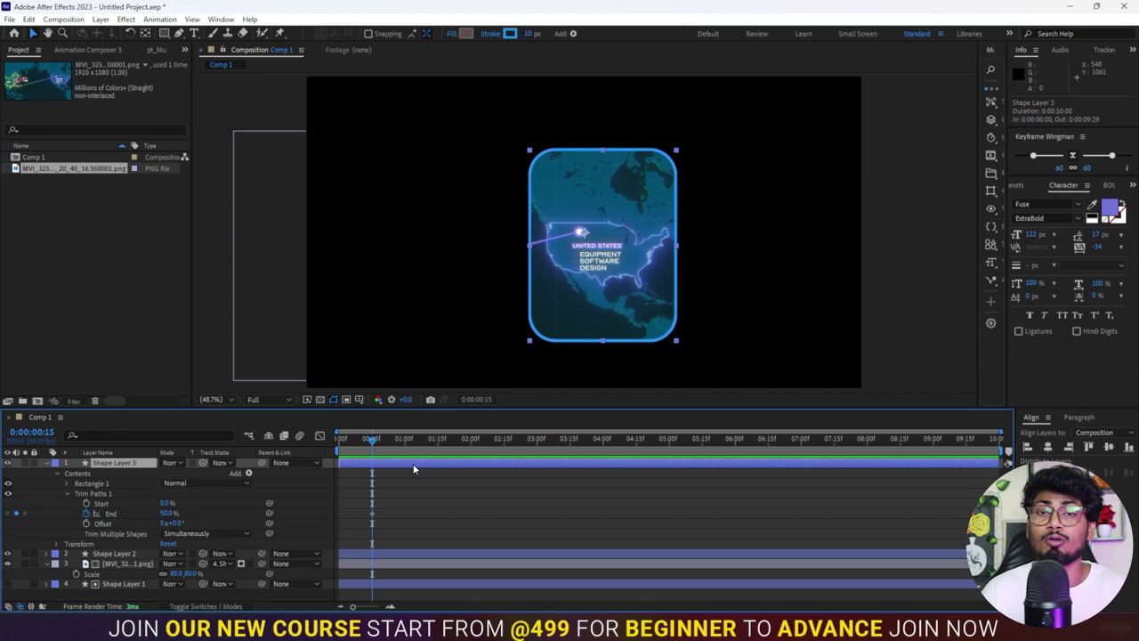
pyautogui.hotkey('ctrl', 'space')
pyautogui.write('d')
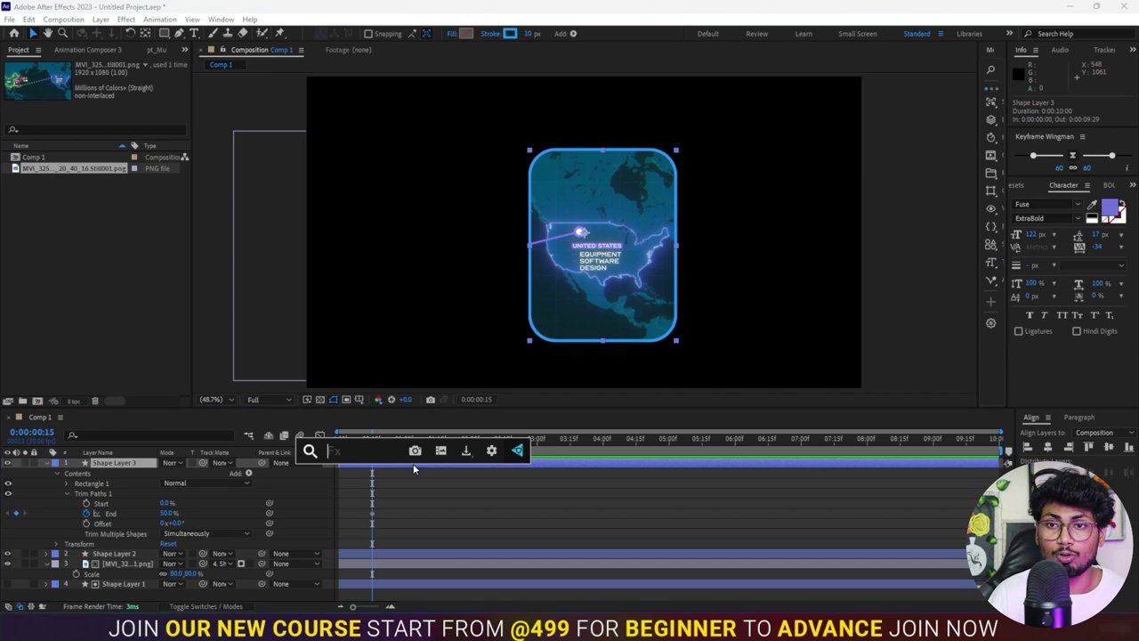
pyautogui.write('e')
# Apply Deep Glow to Shape Layer 3 and lower the 15-frame End keyframe to 30%.
pyautogui.press('Return')
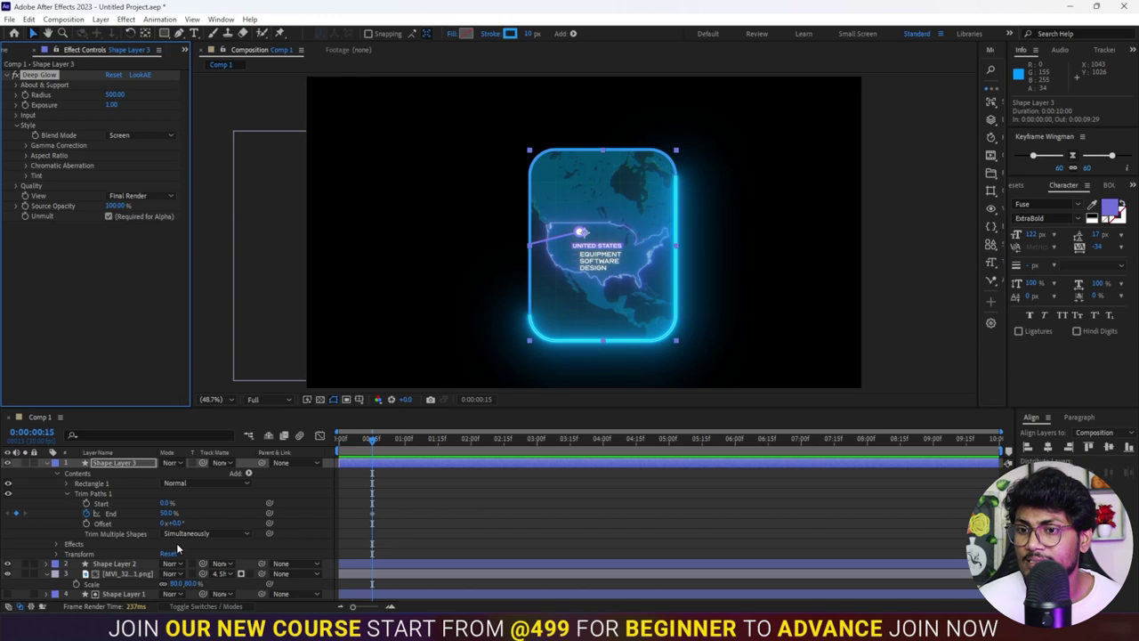
pyautogui.moveTo(168, 513); pyautogui.dragTo(163, 527)
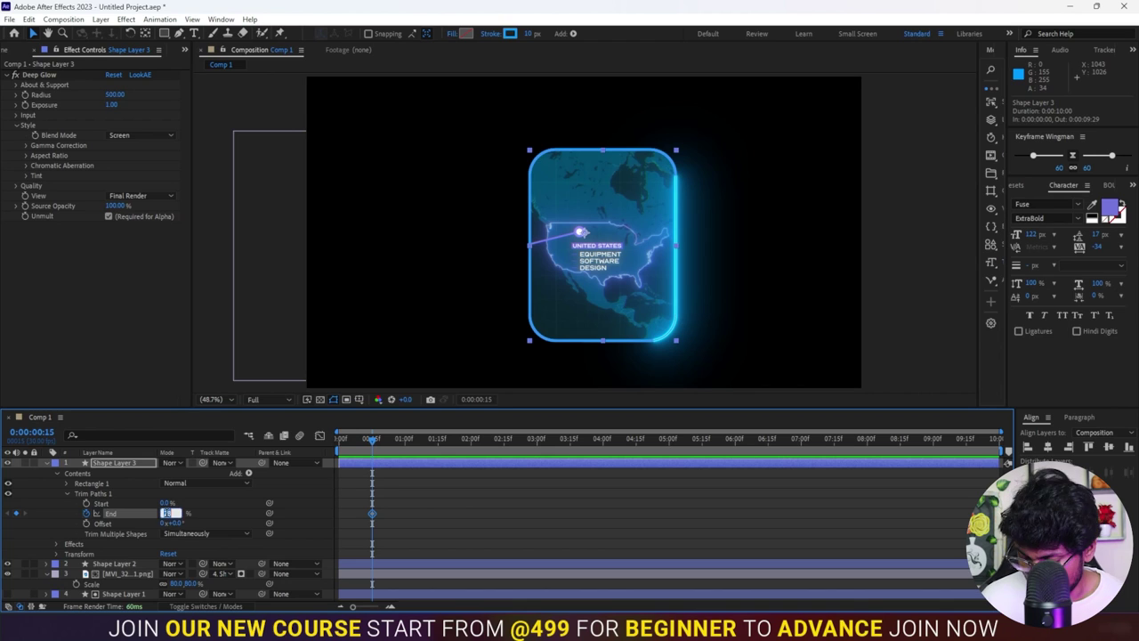
pyautogui.write('30')
pyautogui.press('Return')
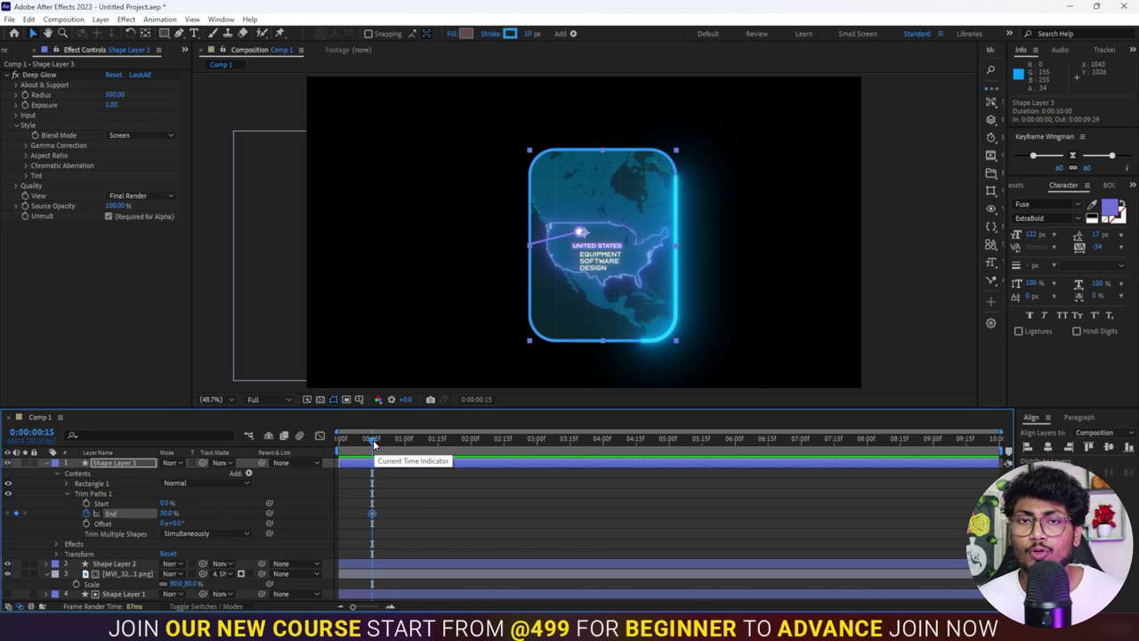
# Set End to 0% at frame 0 and preview the growing glowing stroke.
pyautogui.moveTo(372, 443); pyautogui.dragTo(323, 441)
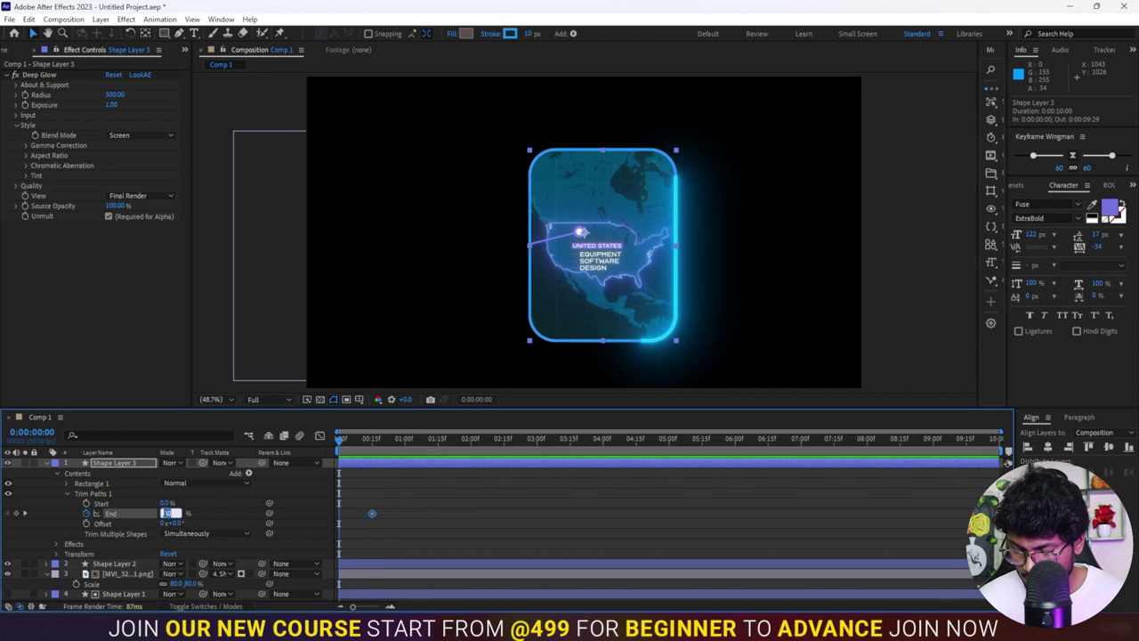
pyautogui.press('Return')
pyautogui.press('space')
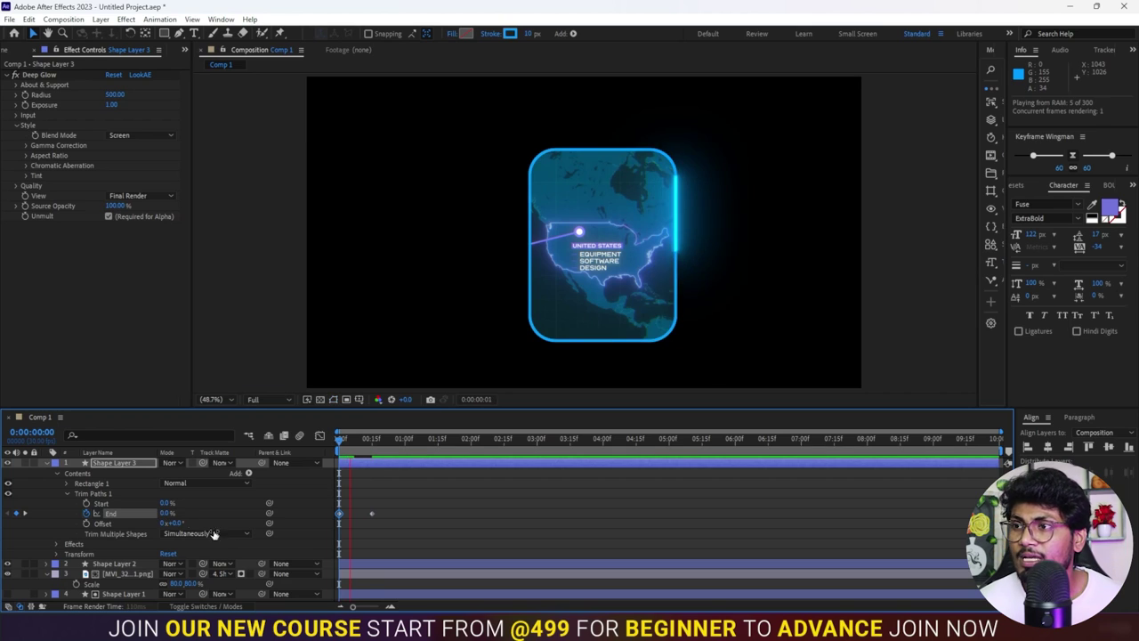
pyautogui.moveTo(375, 445); pyautogui.dragTo(394, 439)
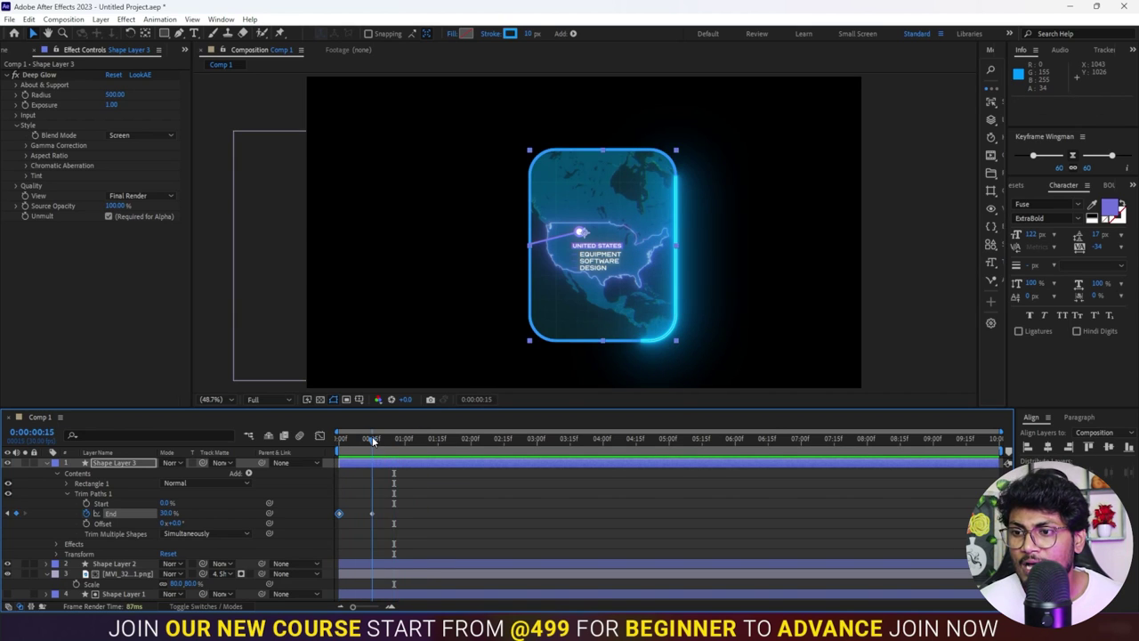
pyautogui.click(87, 524)
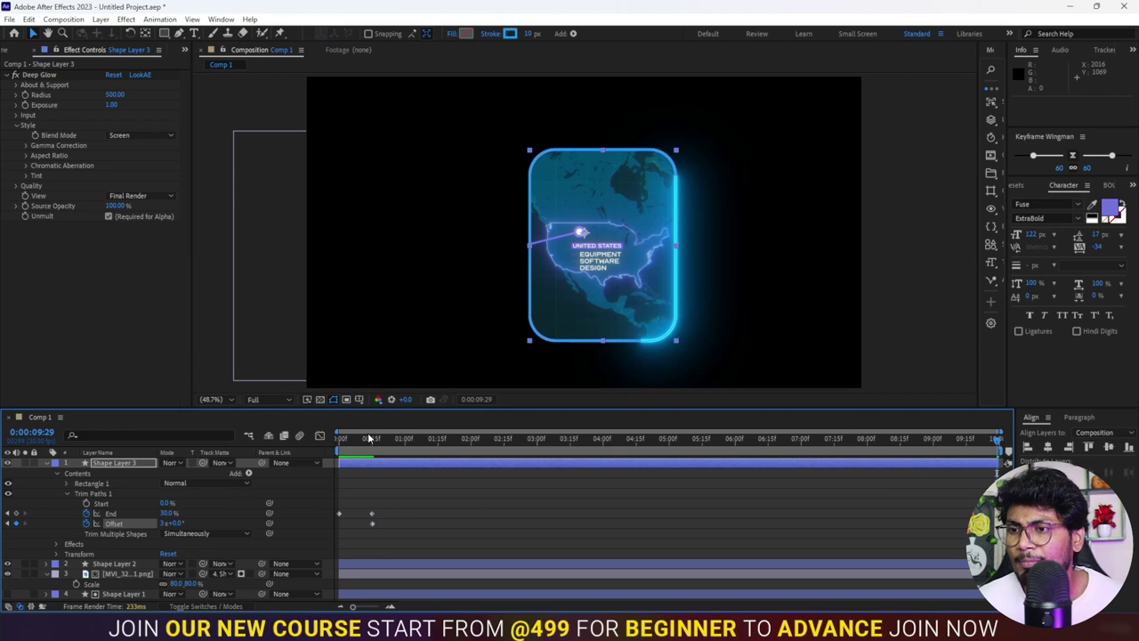
# Preview the animation to watch the glowing light circle the card border.
pyautogui.press('space')
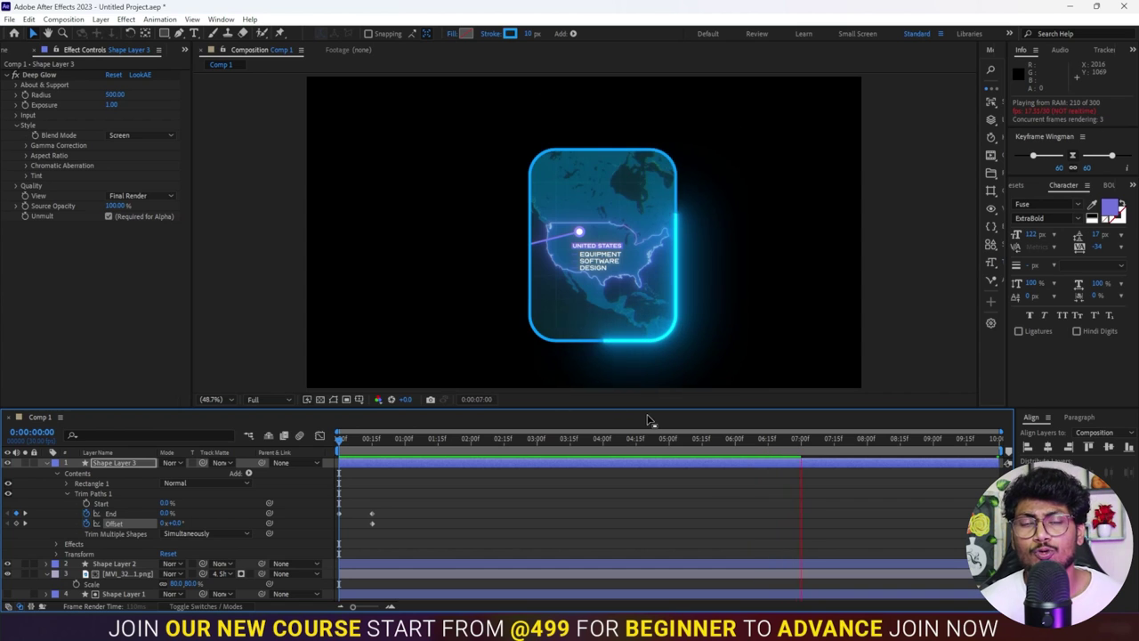
pyautogui.press('space')
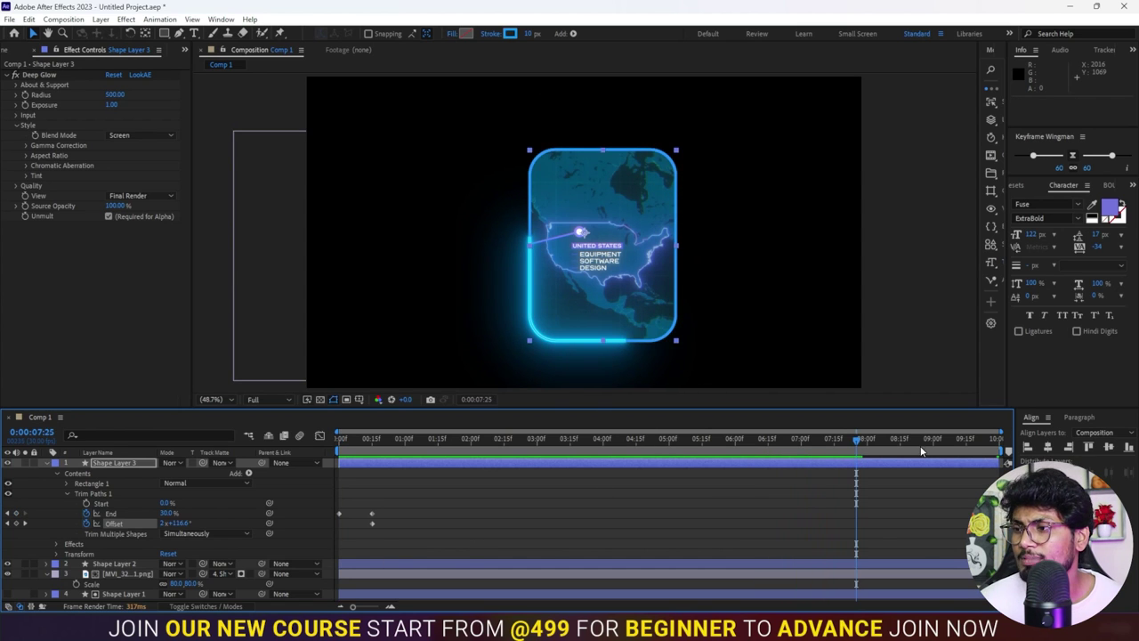
pyautogui.moveTo(908, 439); pyautogui.dragTo(994, 440)
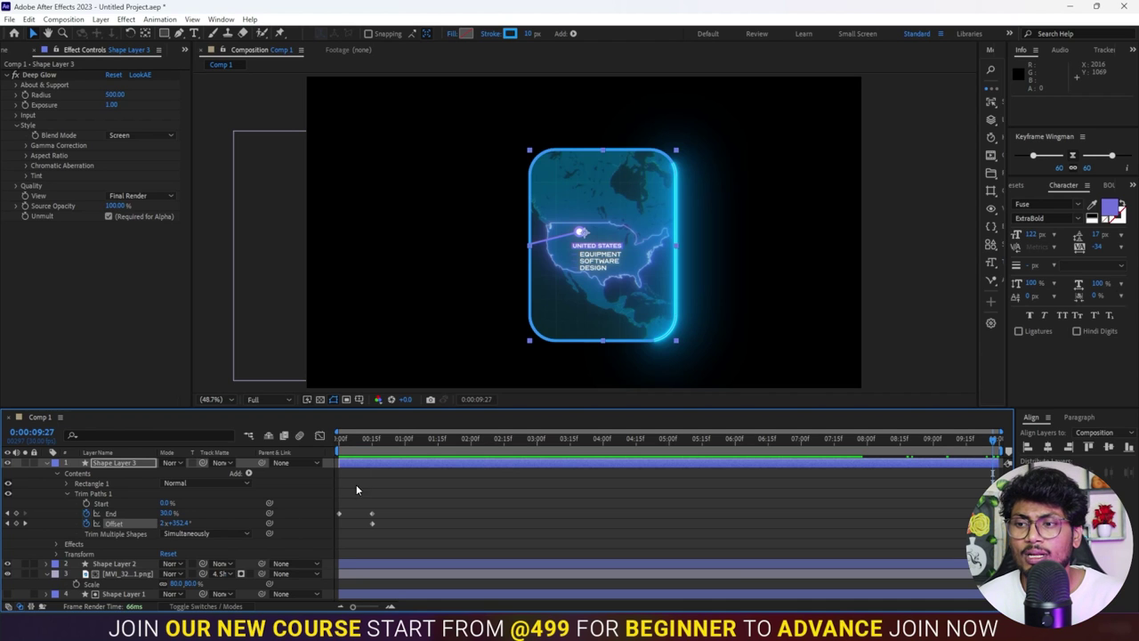
pyautogui.moveTo(349, 440); pyautogui.dragTo(339, 440)
pyautogui.press('space')
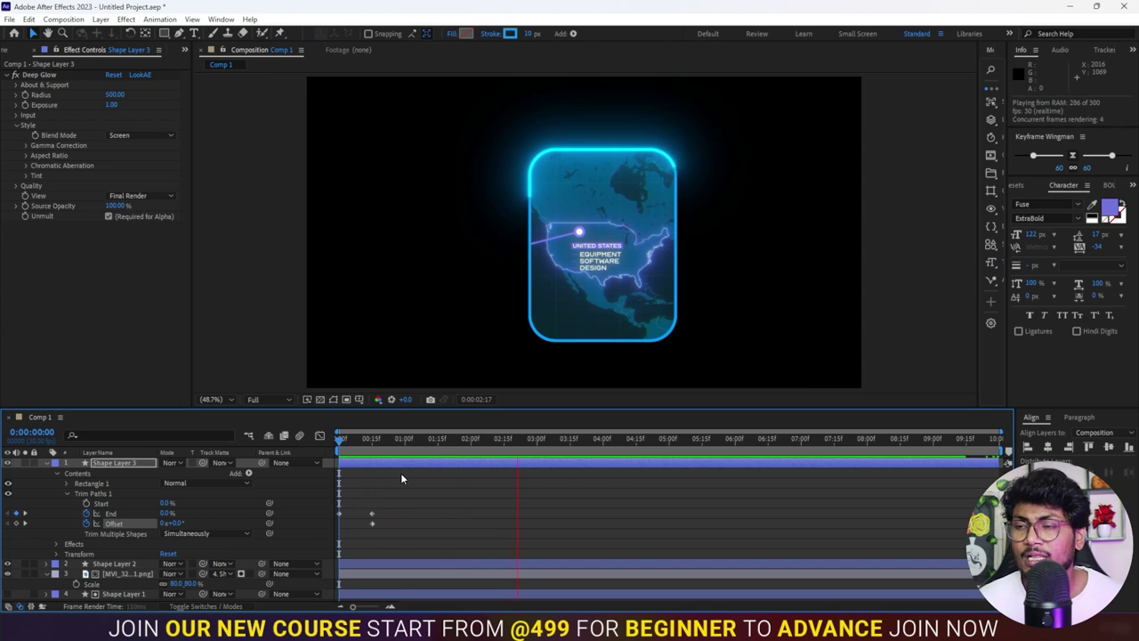
pyautogui.press('space')
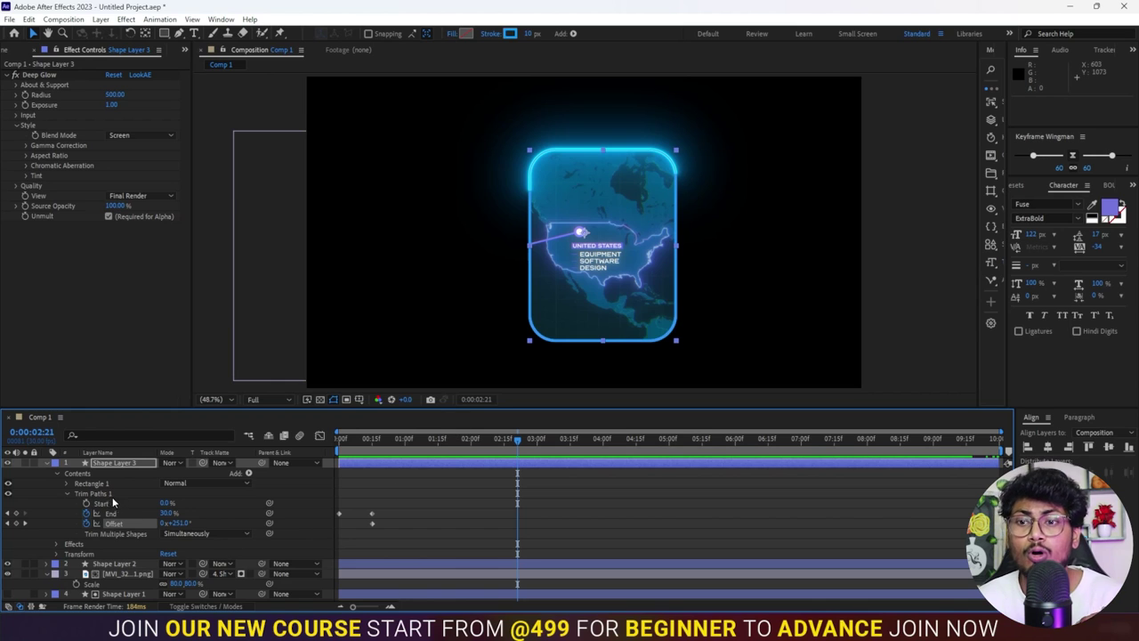
# Give Shape Layer 3's stroke Round Cap ends and a taper with 50% start length.
pyautogui.click(66, 485)
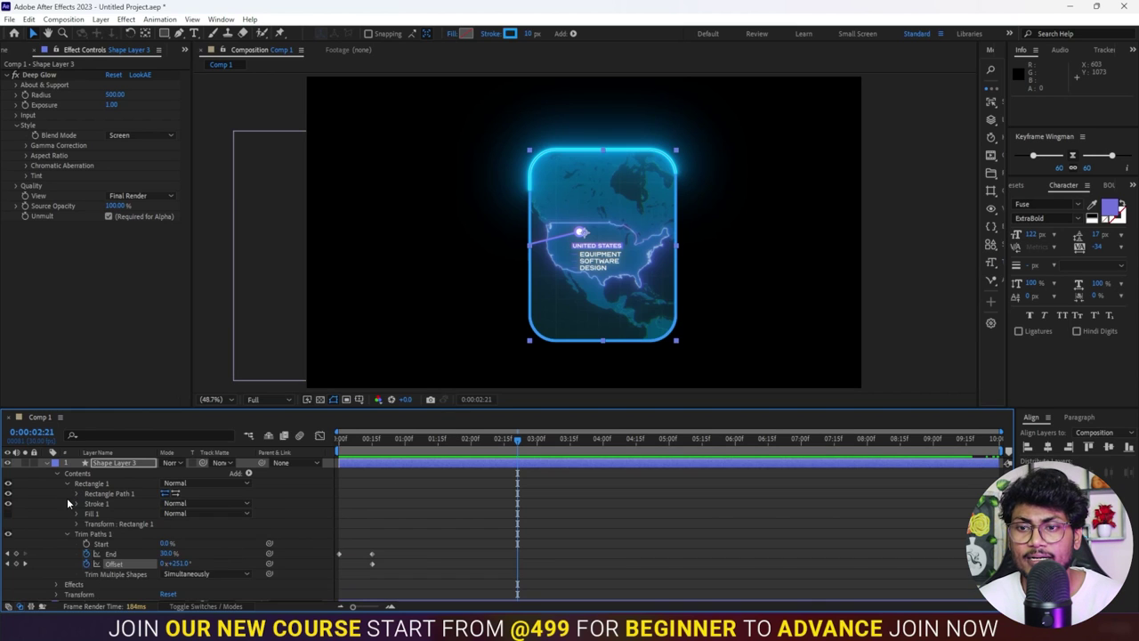
pyautogui.click(76, 503)
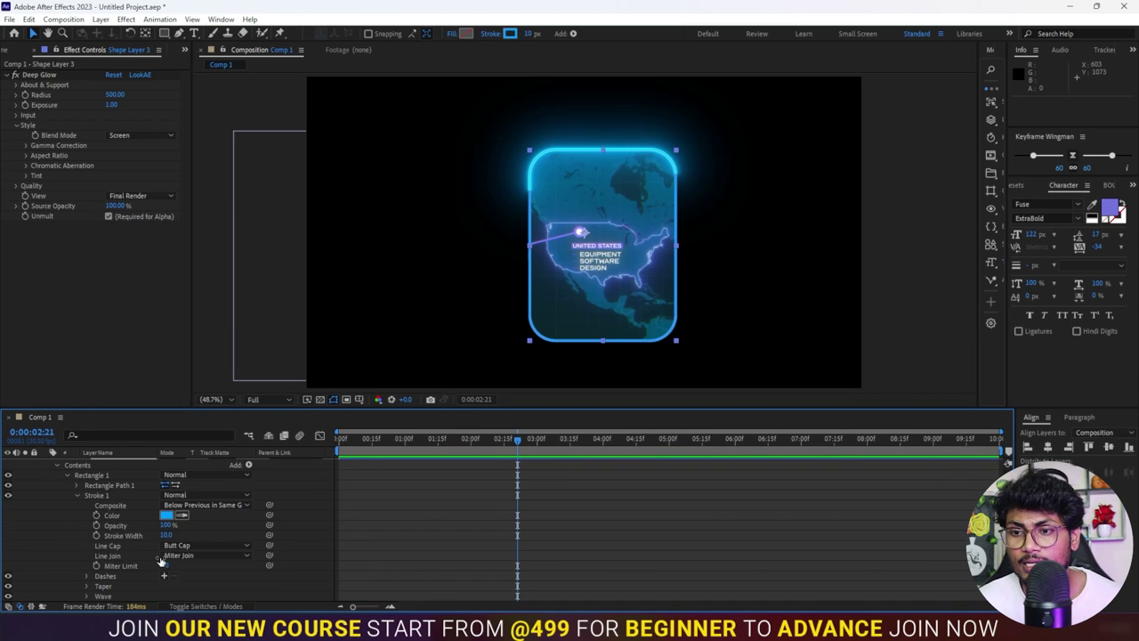
pyautogui.click(208, 546)
pyautogui.click(205, 572)
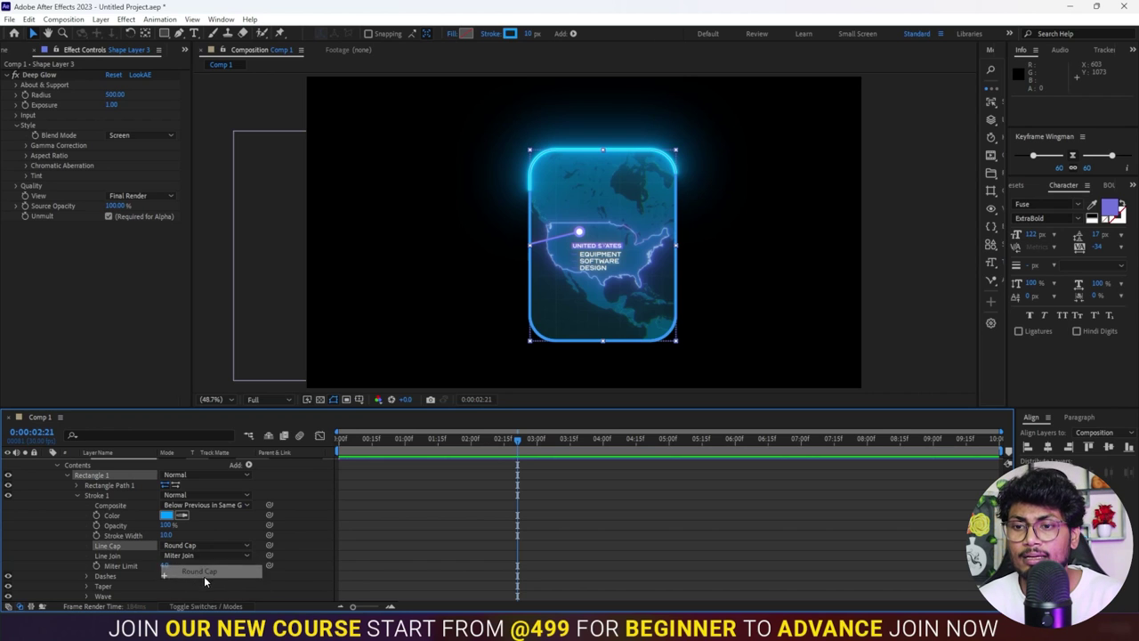
pyautogui.click(89, 587)
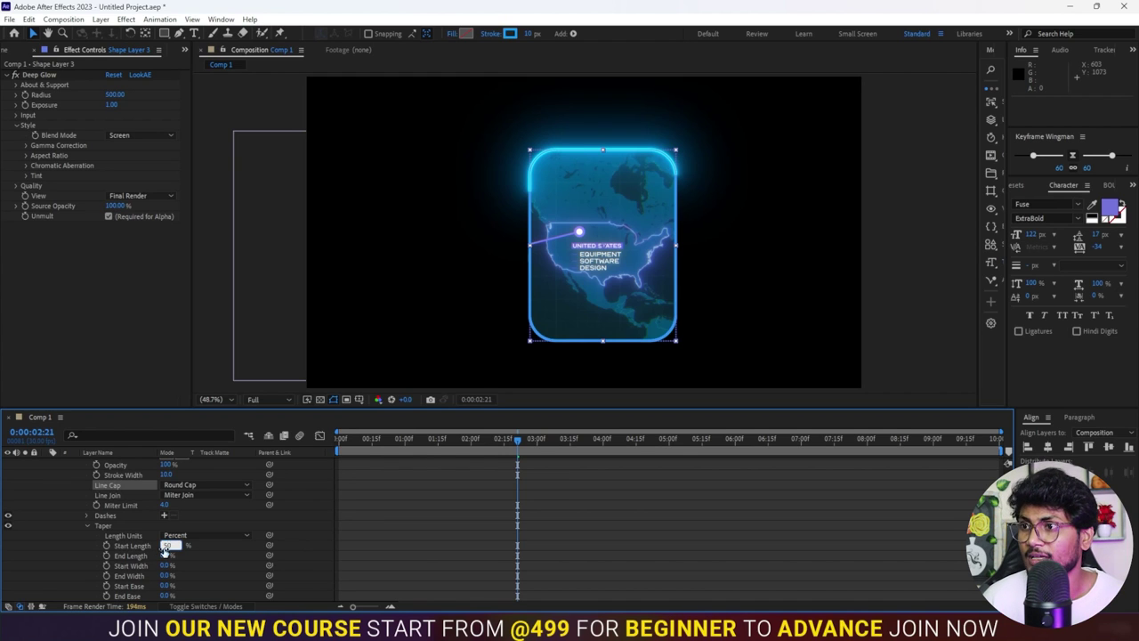
pyautogui.press('Return')
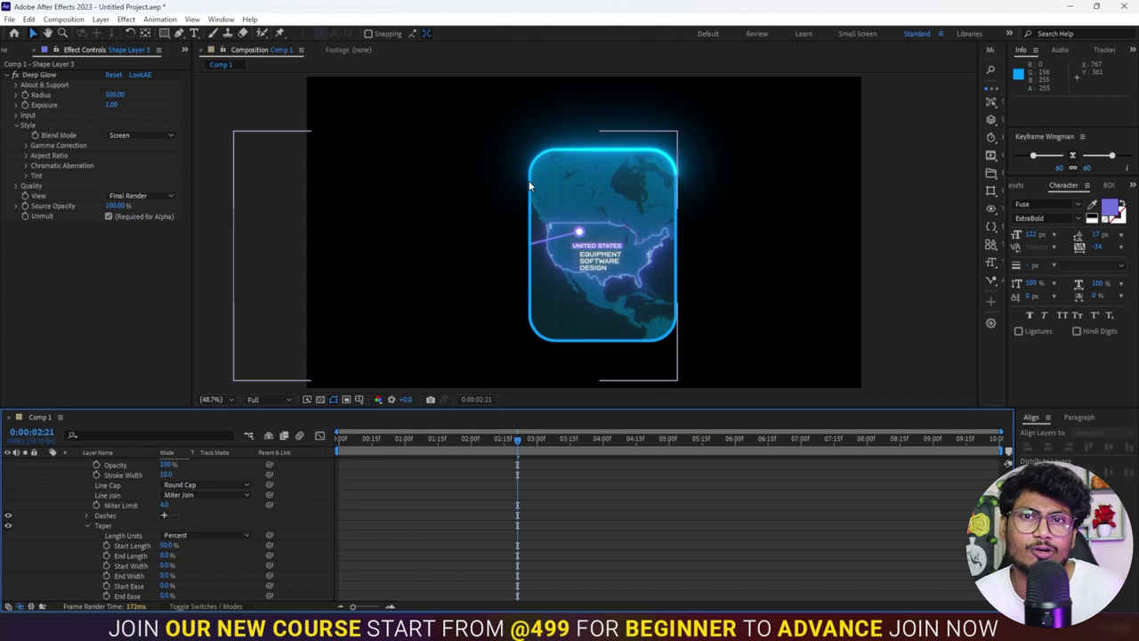
pyautogui.press('Home')
pyautogui.press('space')
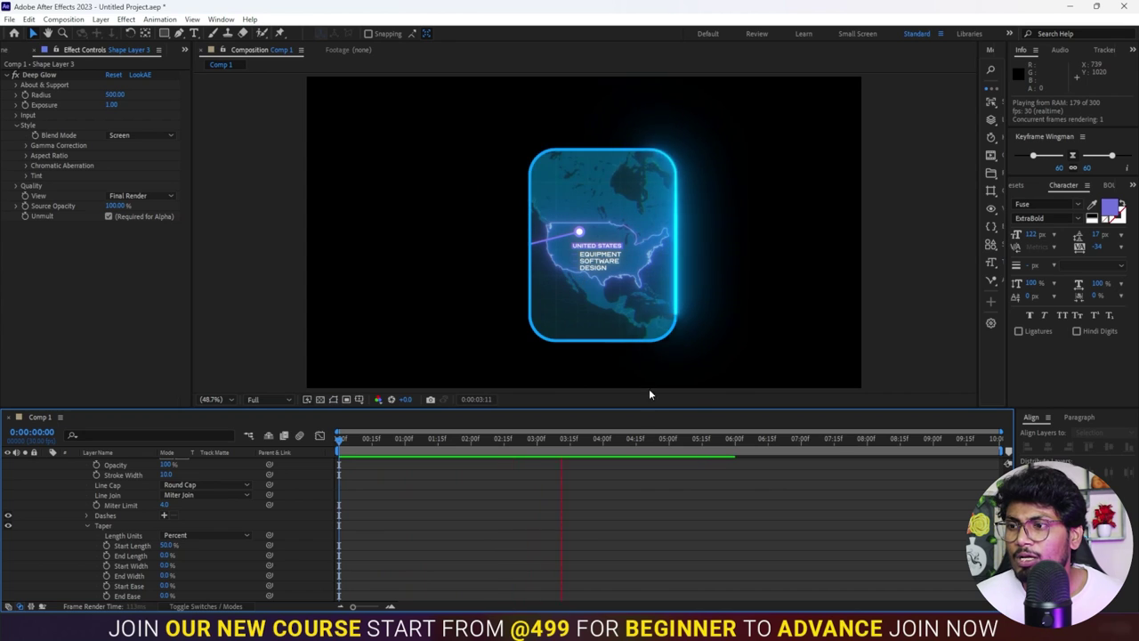
pyautogui.press('space')
pyautogui.press('space')
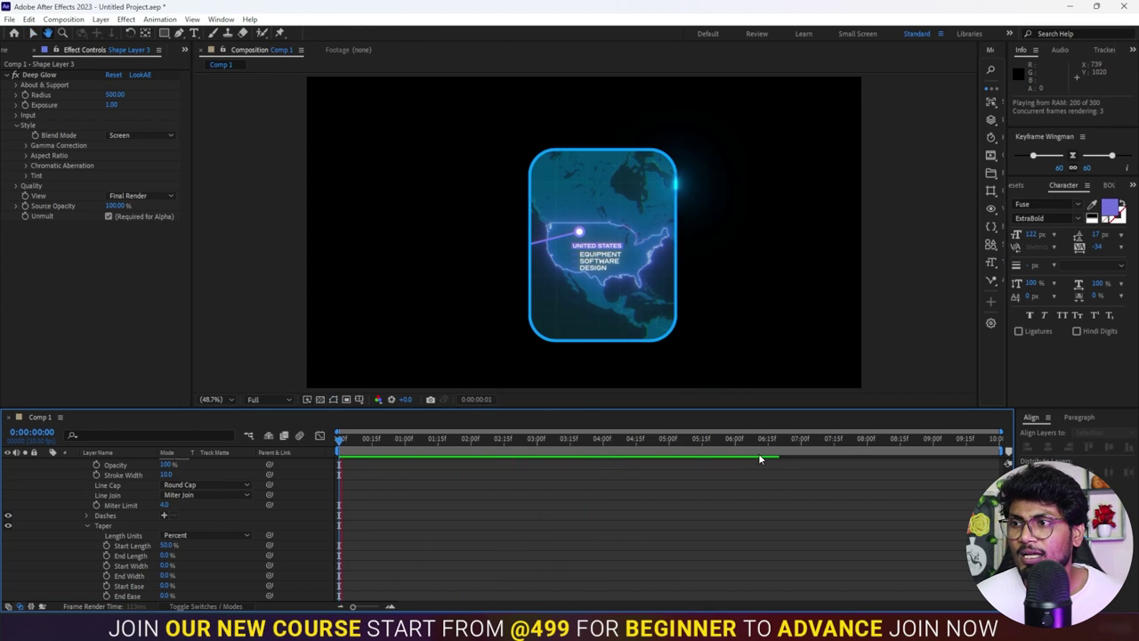